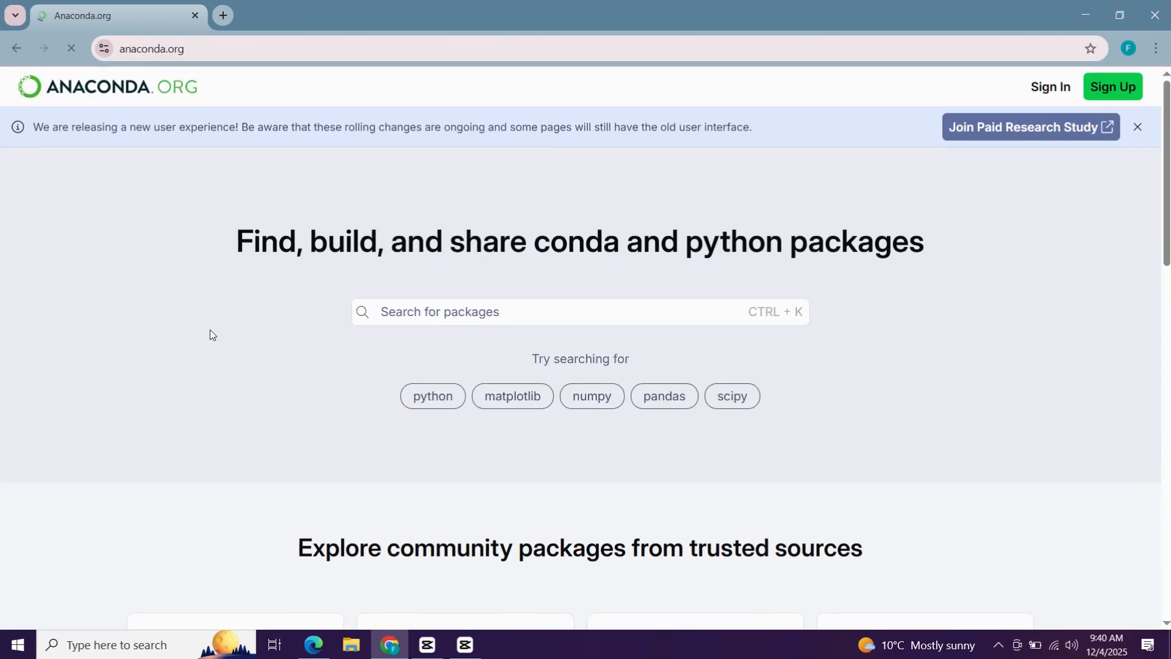
# Download the Windows 64-Bit Graphical Installer of Anaconda Distribution from the Anaconda website.
pyautogui.scroll(-5, 210, 332)
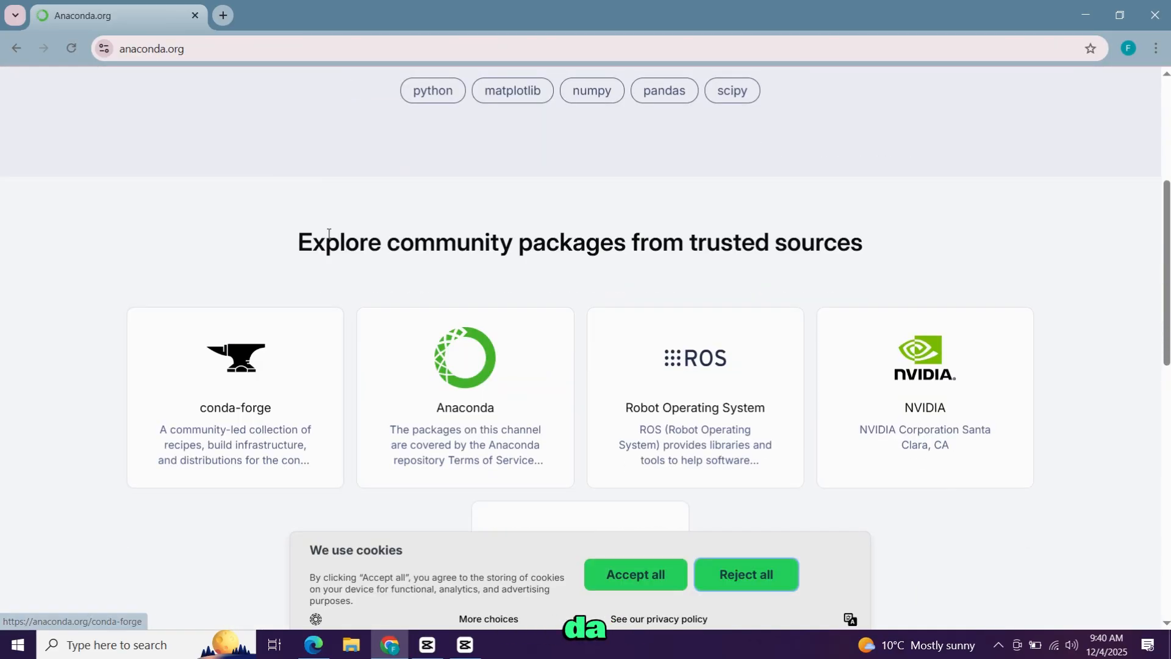
pyautogui.click(458, 385)
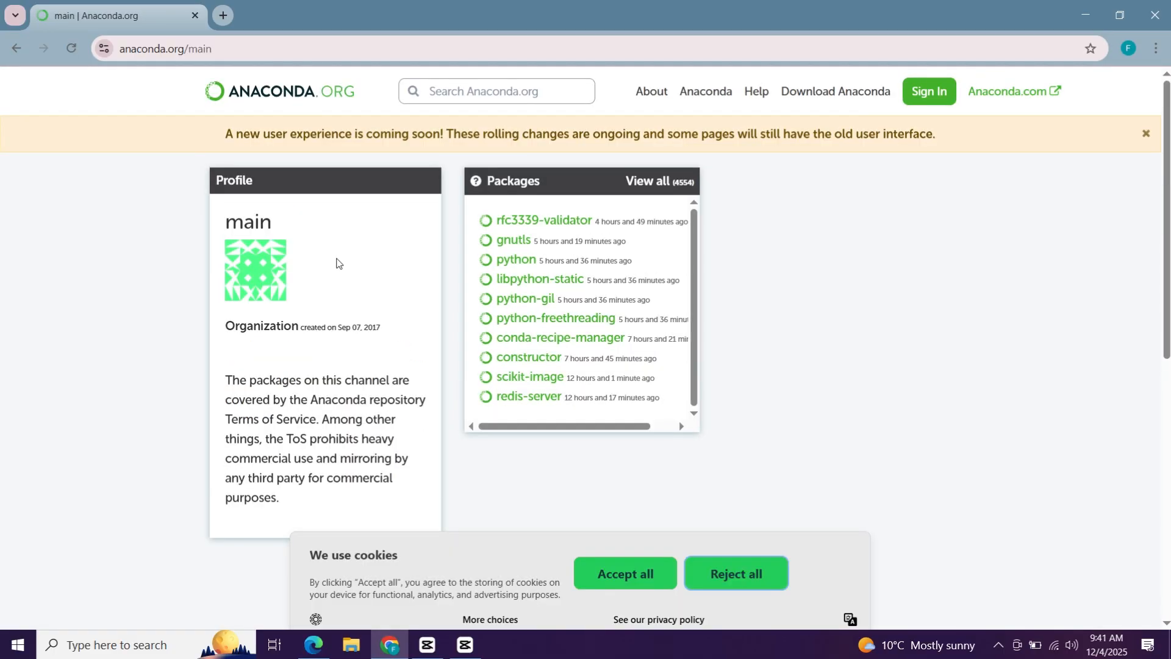
pyautogui.click(831, 91)
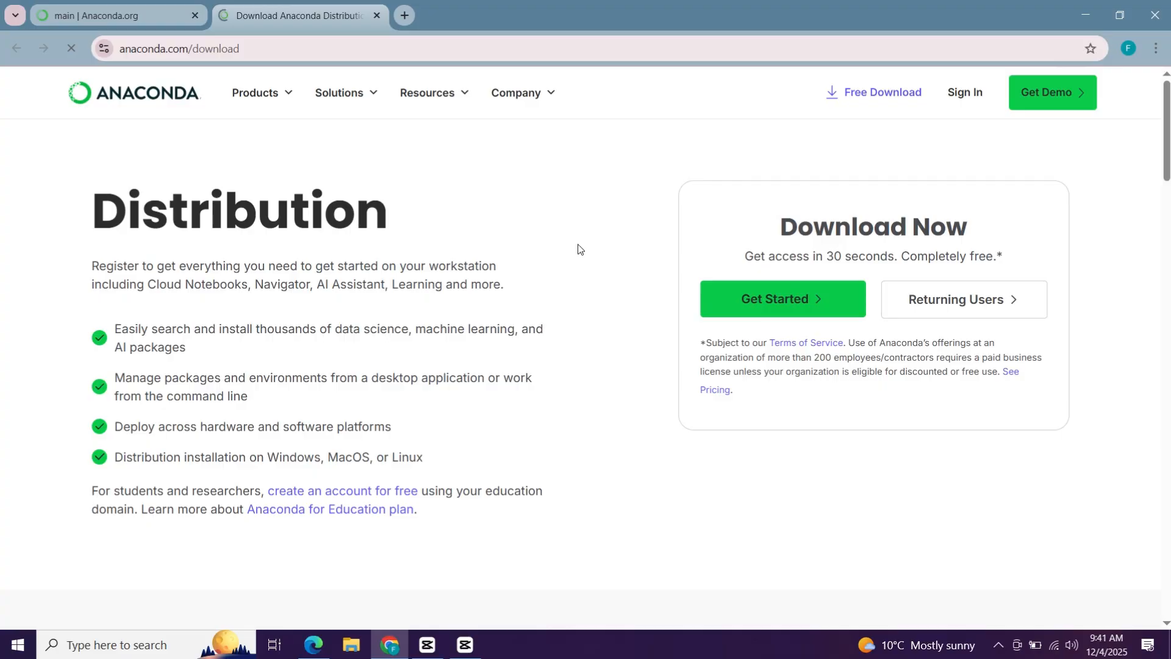
pyautogui.click(749, 299)
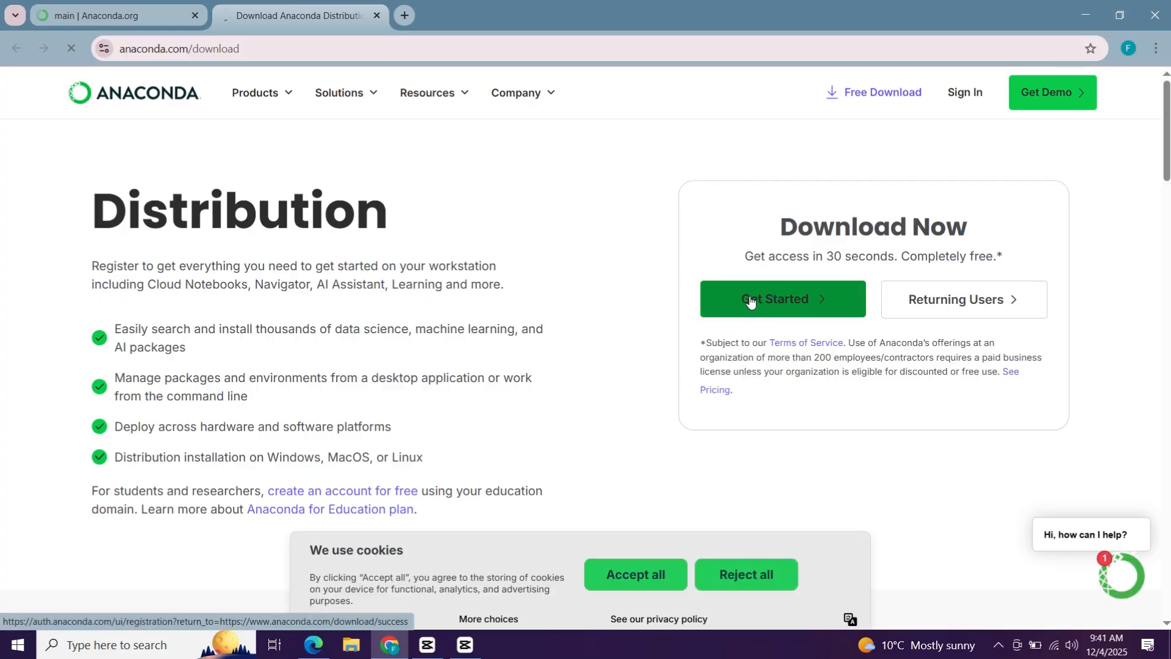
pyautogui.scroll(-5, 830, 290)
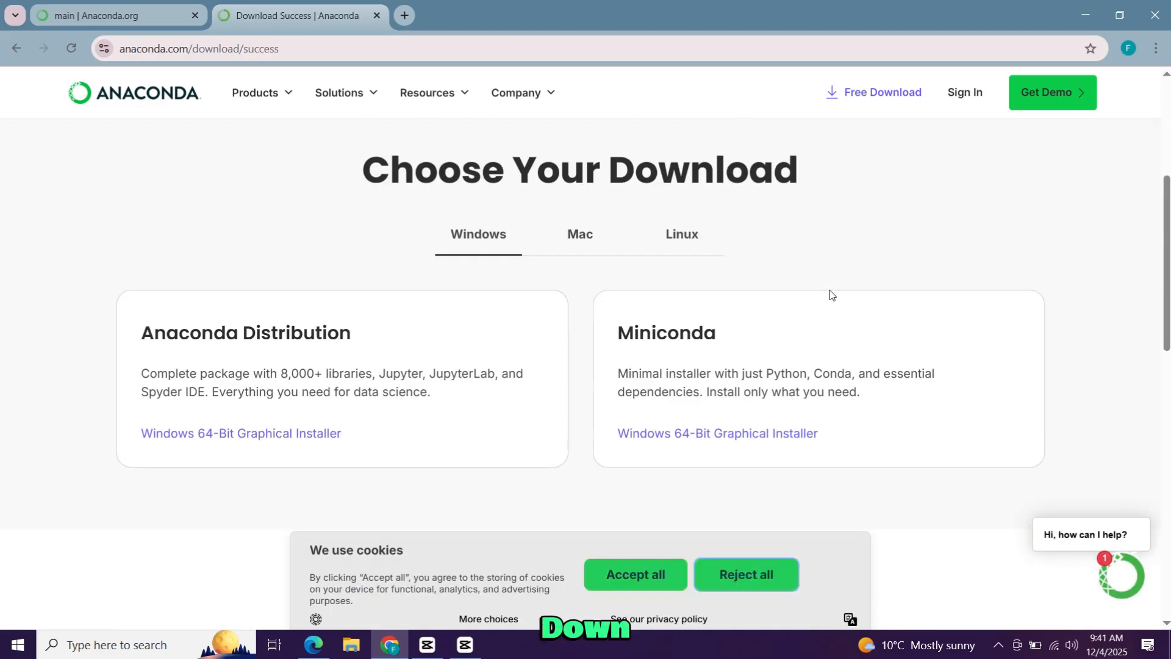
pyautogui.click(231, 439)
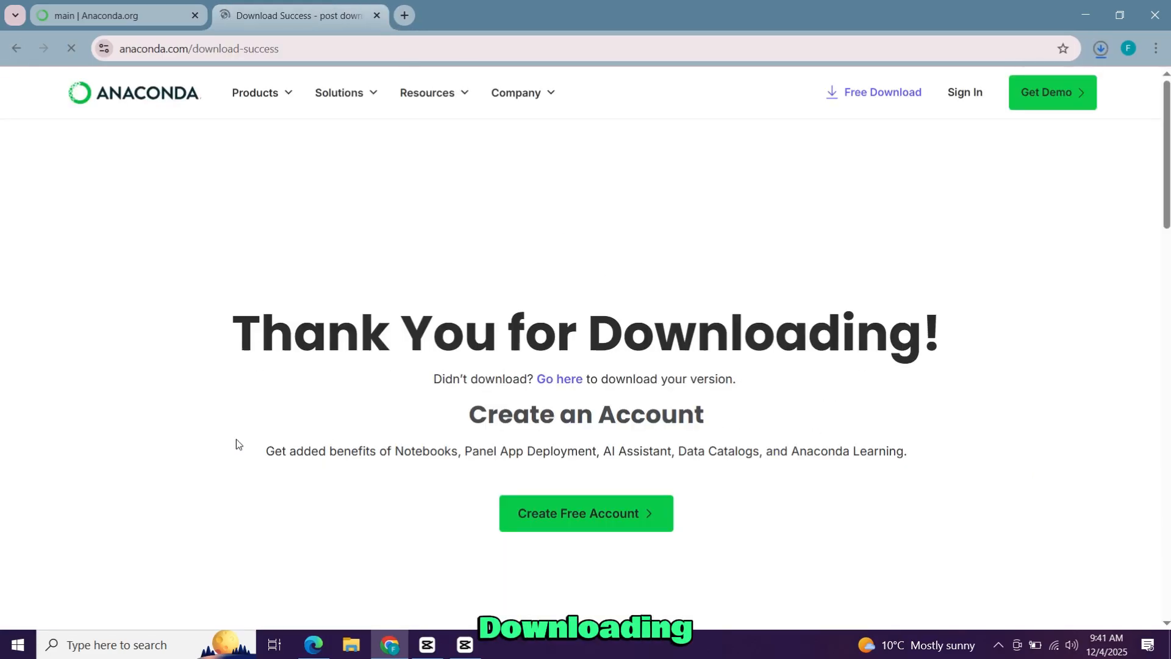
# Run the downloaded Anaconda3-2025.06-0 installer from the recent downloads and minimize the browser window.
pyautogui.click(1101, 49)
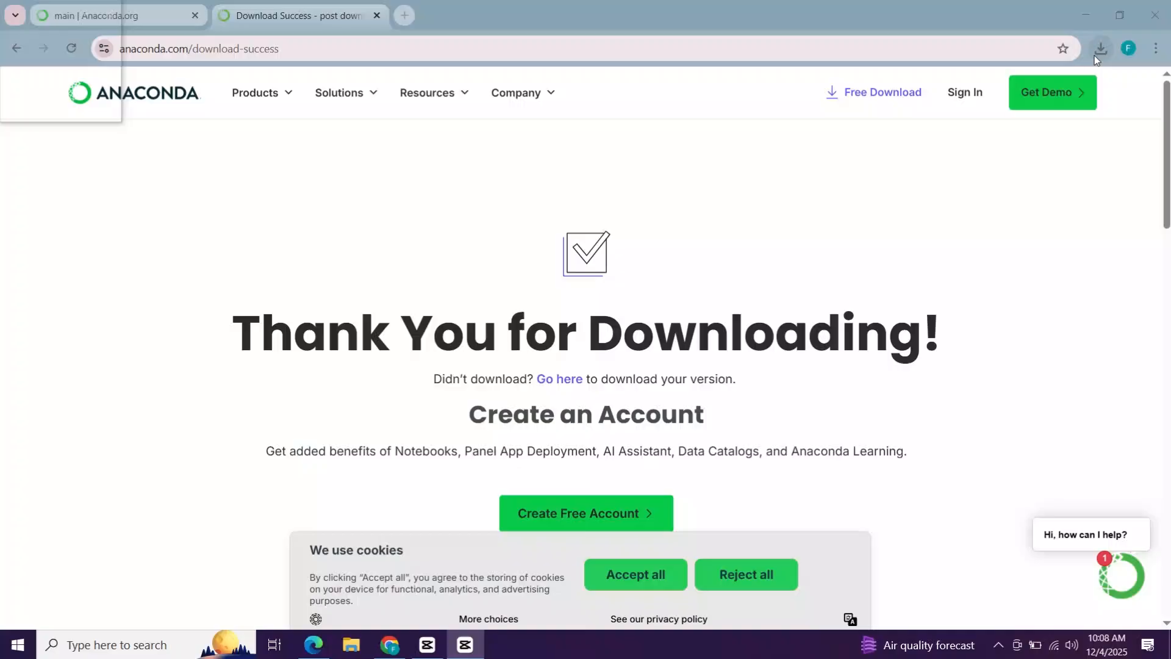
pyautogui.click(1093, 56)
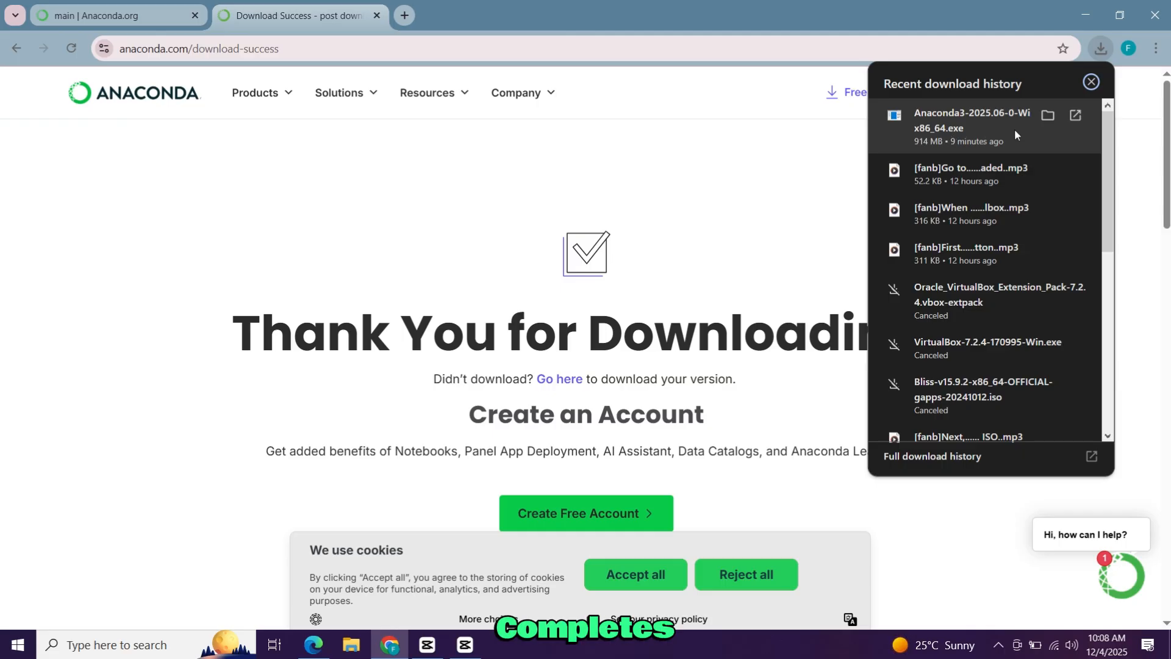
pyautogui.rightClick(968, 112)
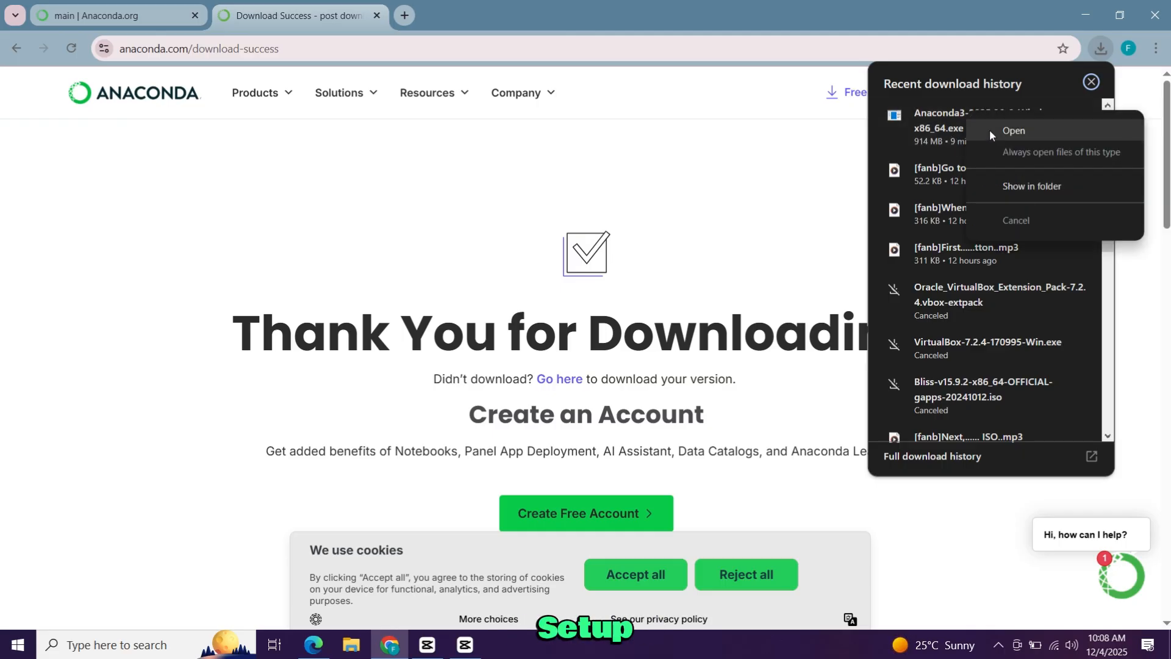
pyautogui.click(989, 130)
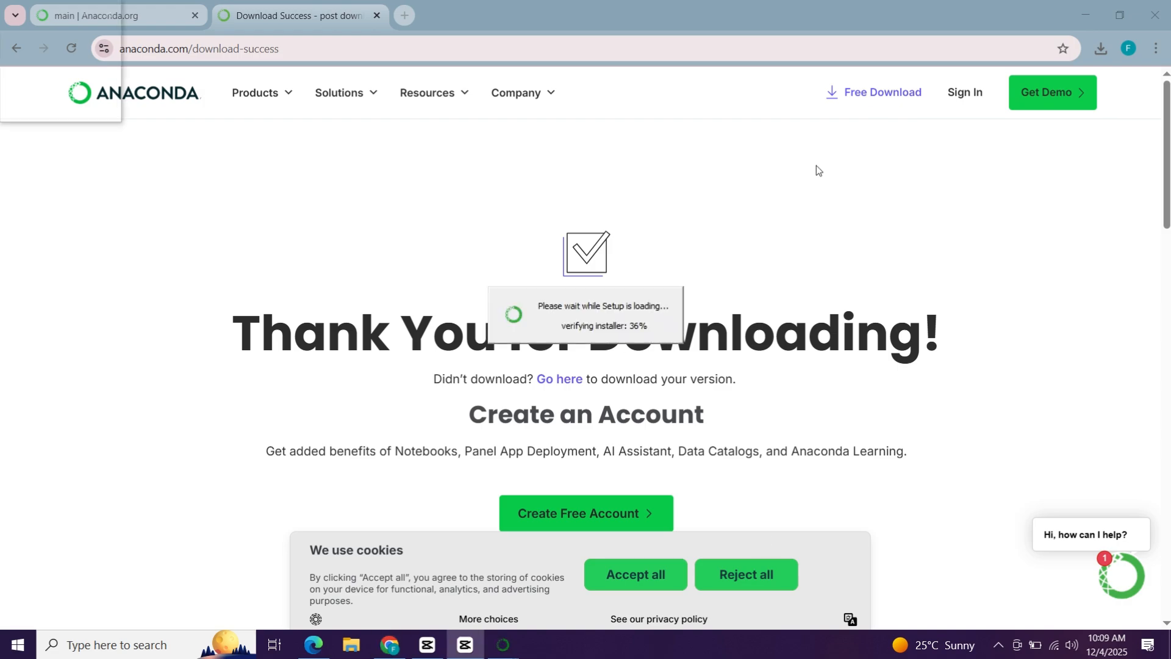
pyautogui.click(1085, 15)
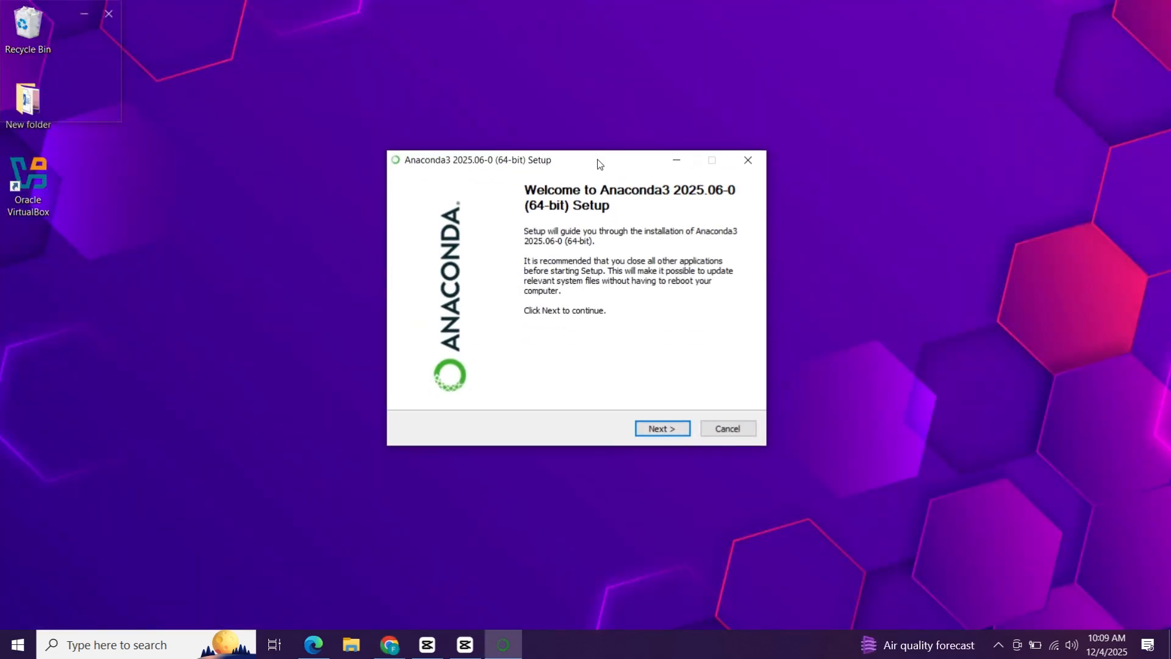
# Accept the Anaconda3 license agreement and choose to install for All Users.
pyautogui.click(661, 429)
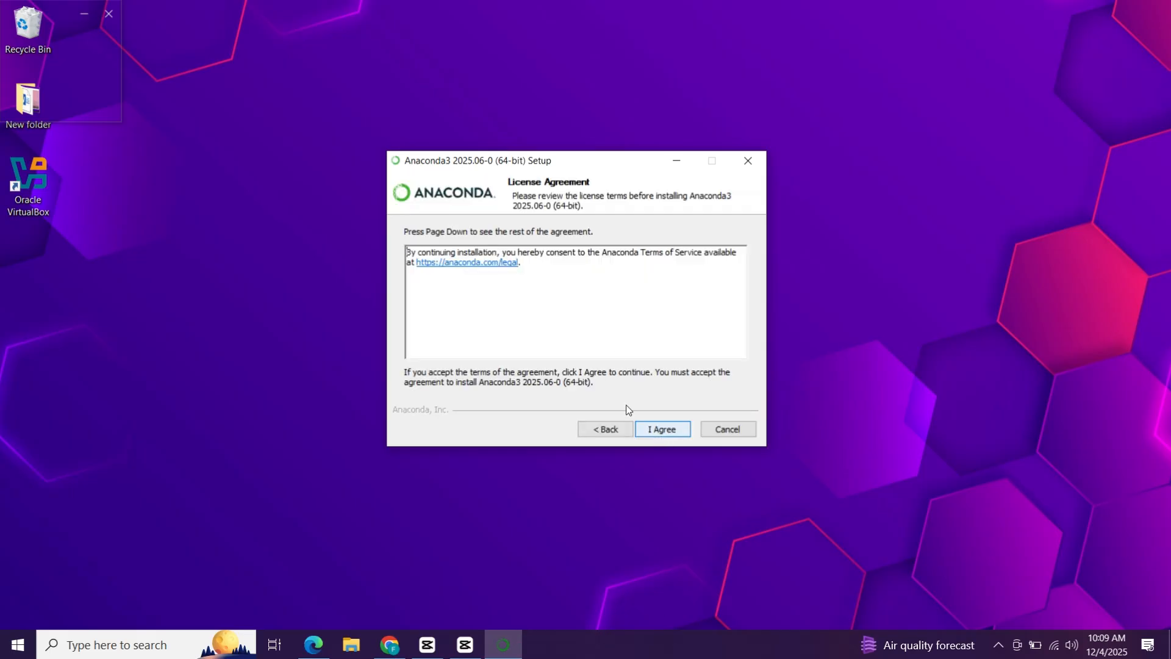
pyautogui.click(651, 432)
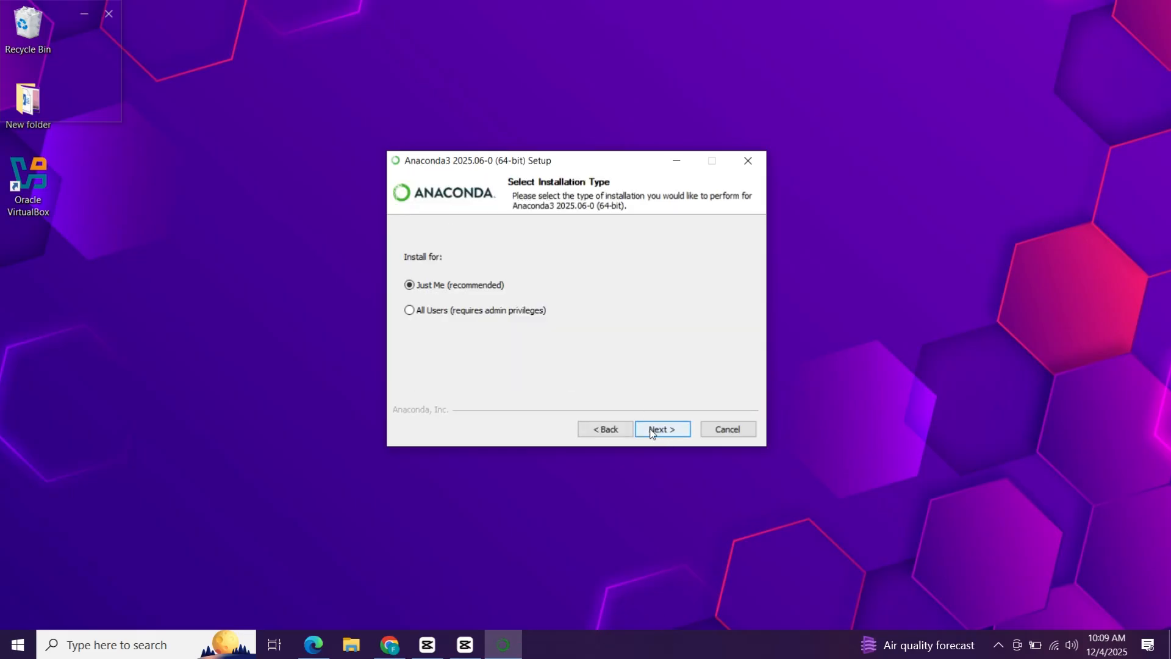
pyautogui.click(460, 320)
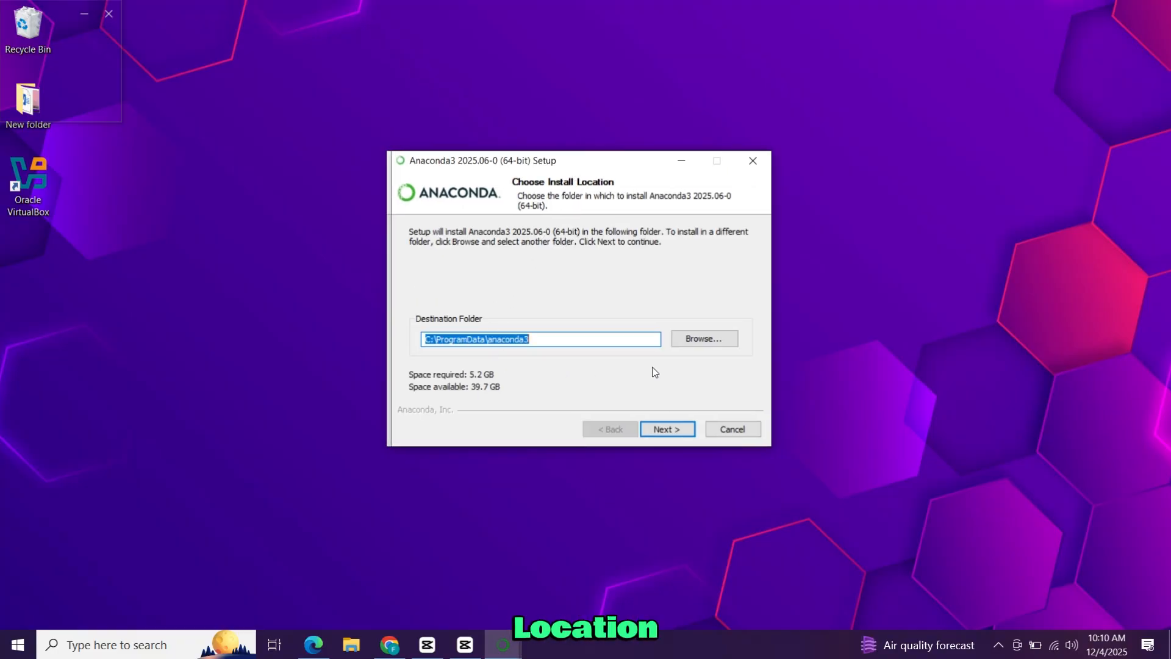
# Look at the folder browser without choosing another folder, and accept C:\ProgramData\anaconda3 as the install destination.
pyautogui.click(692, 345)
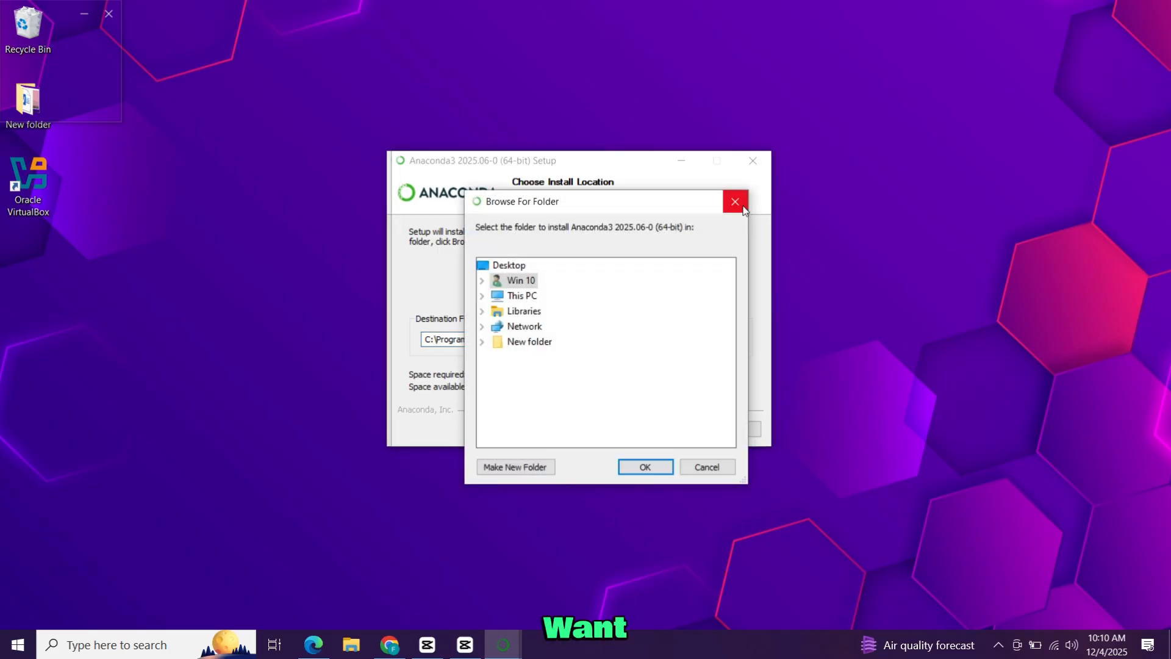
pyautogui.click(741, 203)
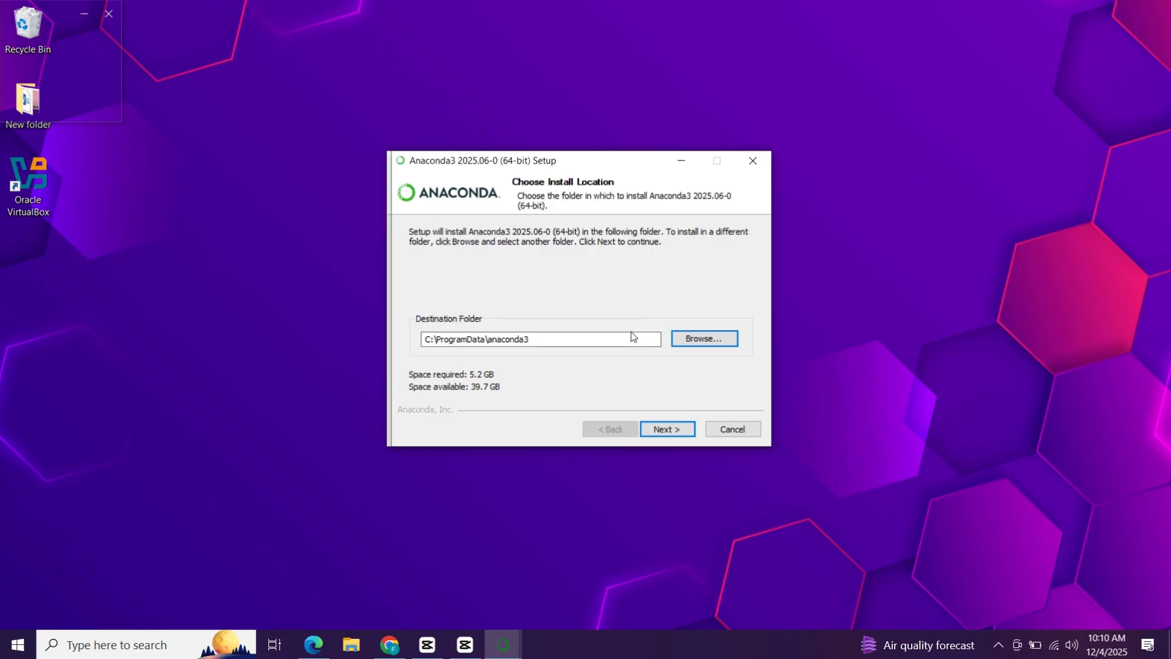
pyautogui.click(669, 431)
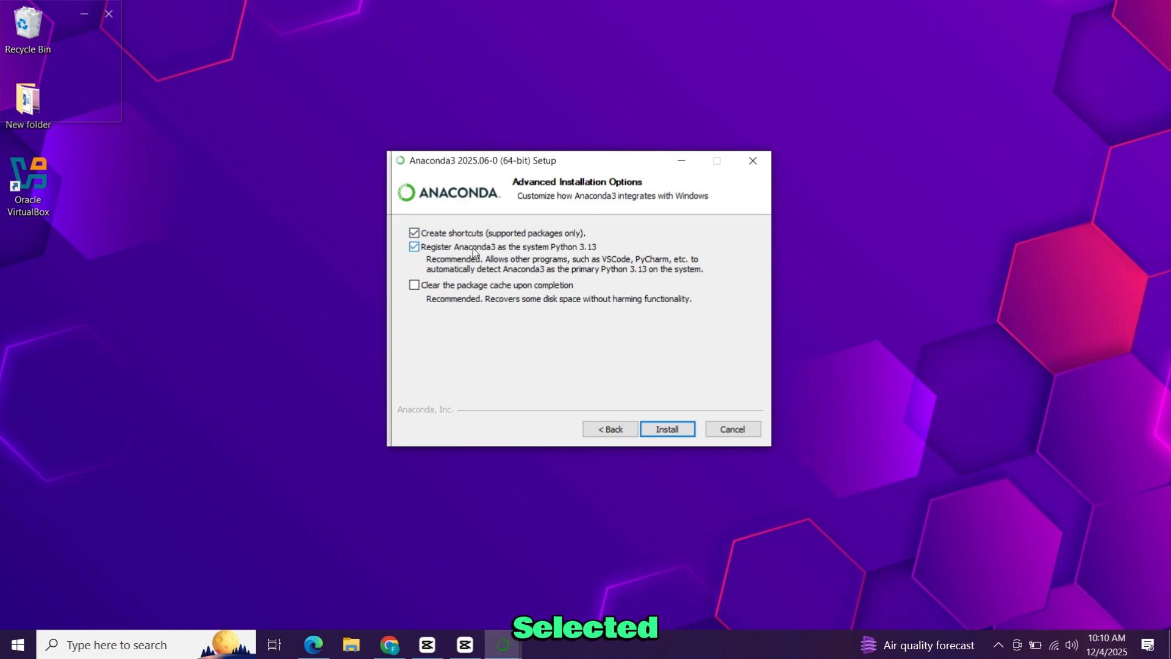
# Install with shortcuts, registration as the system Python 3.13 and clearing of the package cache upon completion all enabled.
pyautogui.click(456, 250)
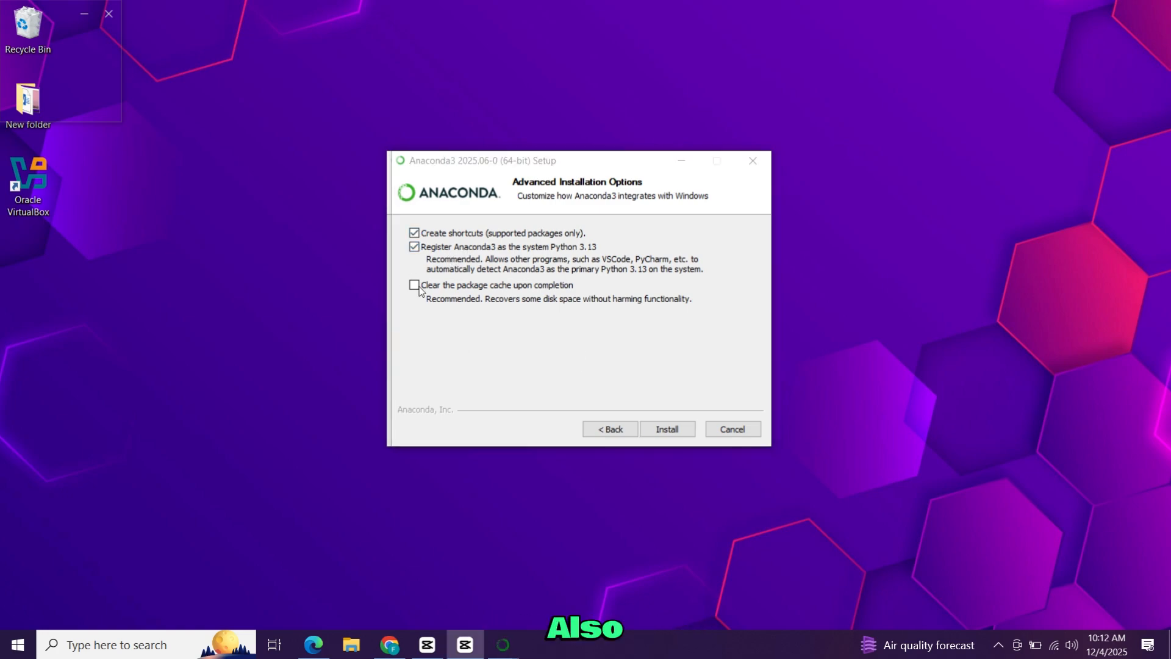
pyautogui.click(415, 285)
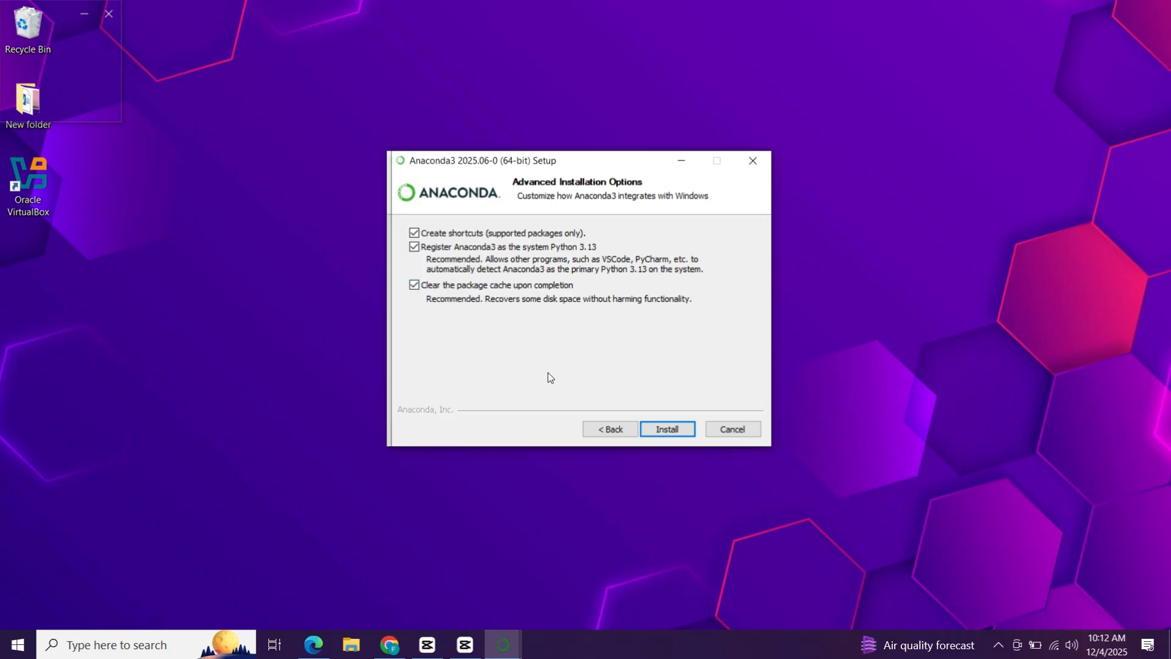
pyautogui.click(659, 430)
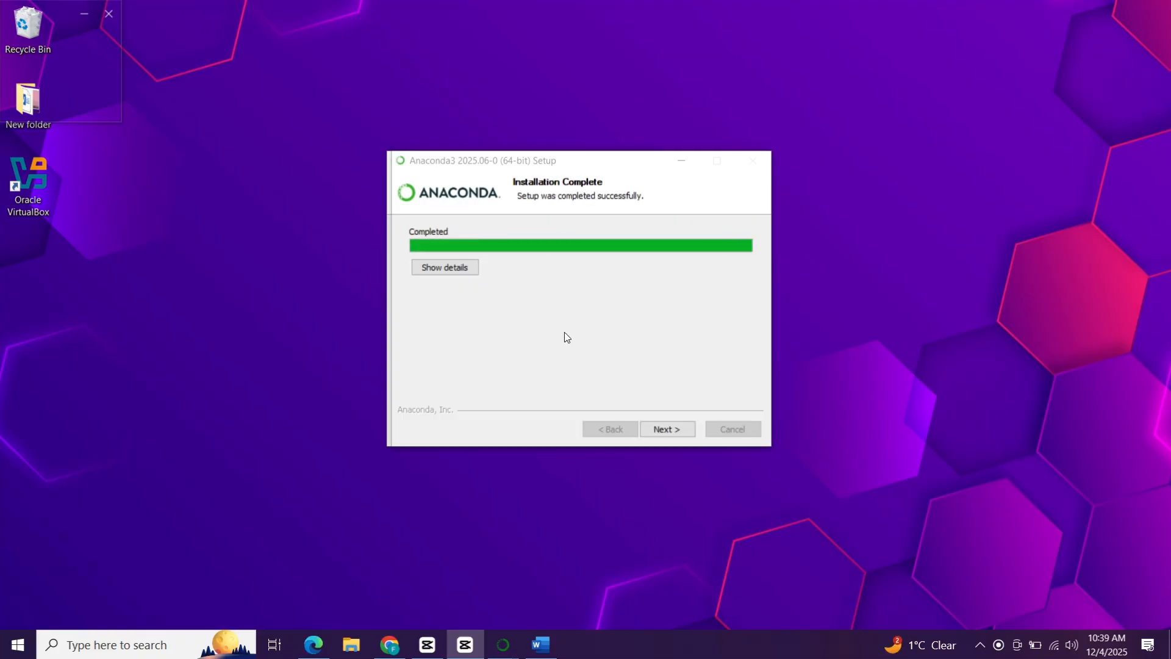
# Finish the Anaconda3 setup with Launch Anaconda Navigator and Welcome to Anaconda both disabled.
pyautogui.click(662, 430)
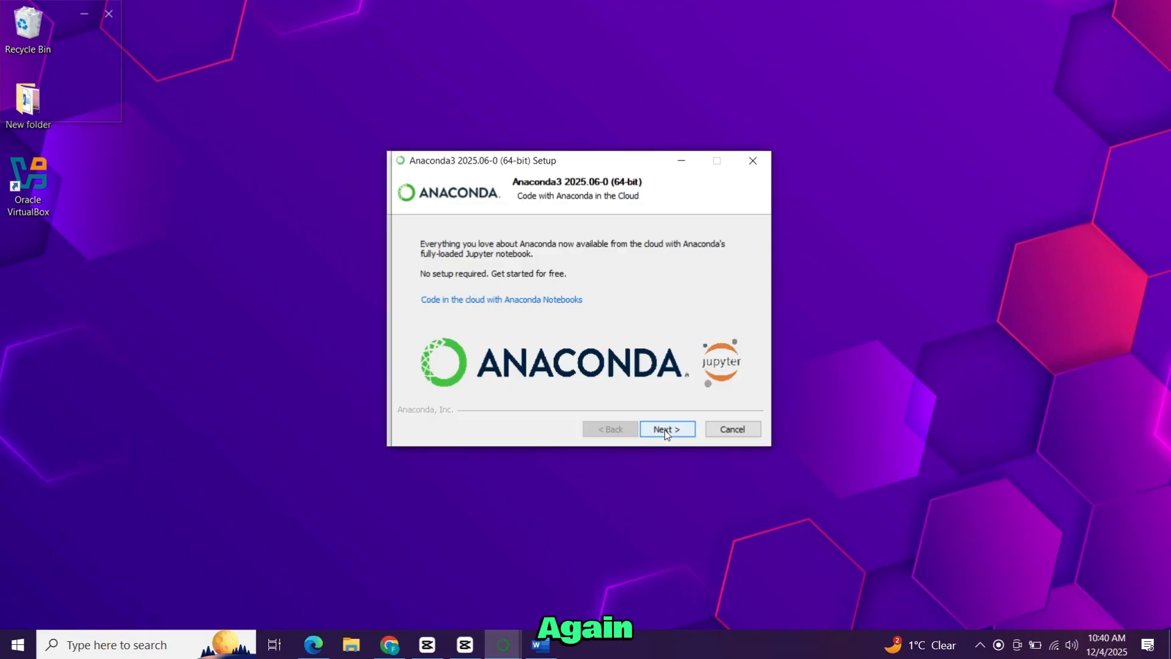
pyautogui.click(664, 430)
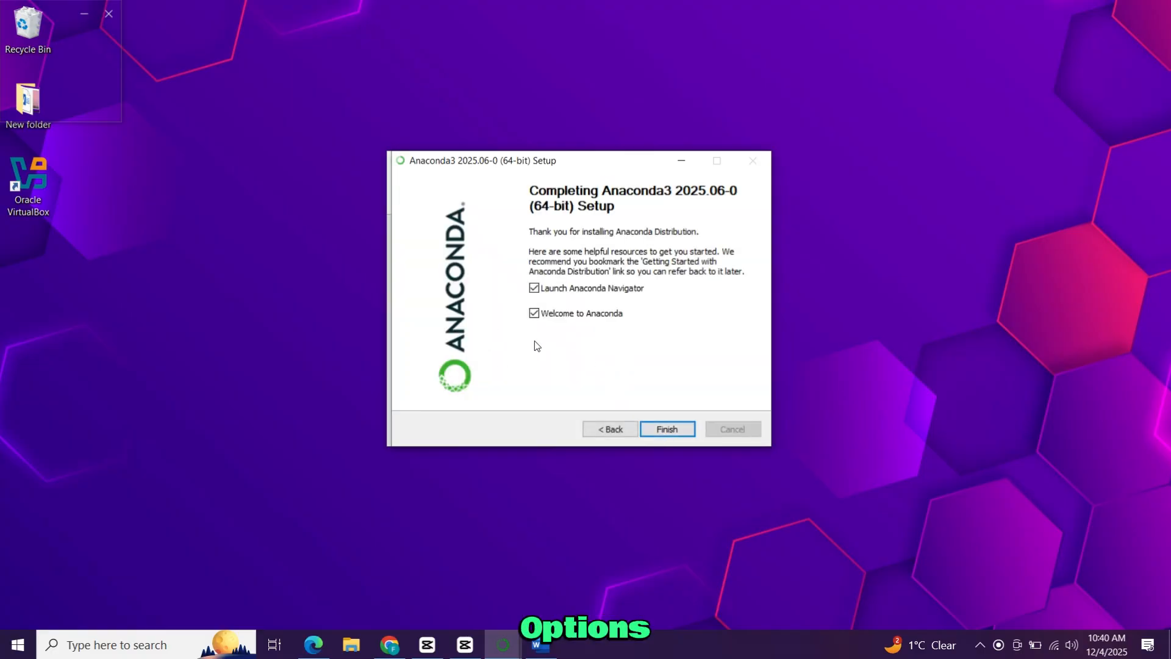
pyautogui.click(535, 313)
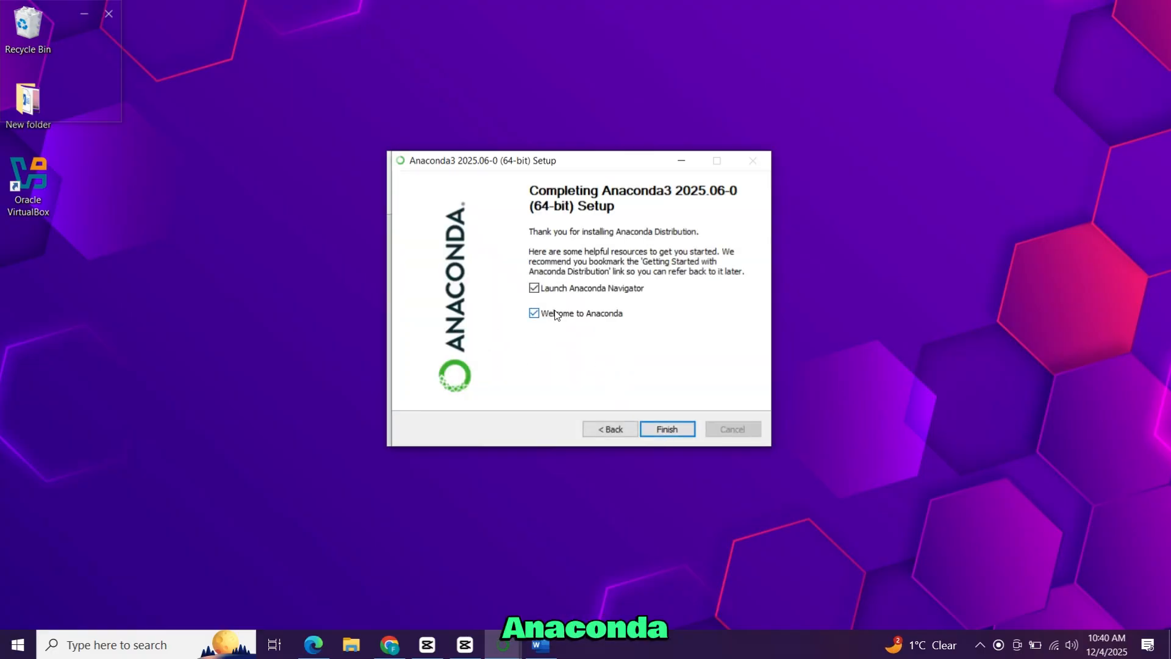
pyautogui.click(574, 291)
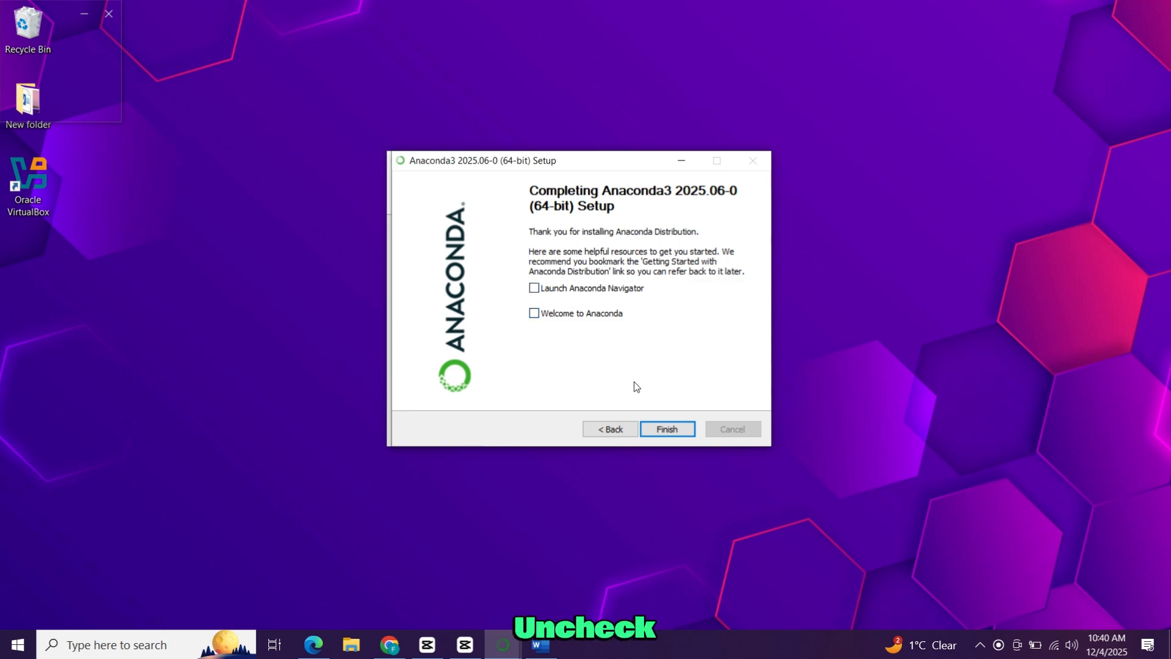
pyautogui.click(667, 429)
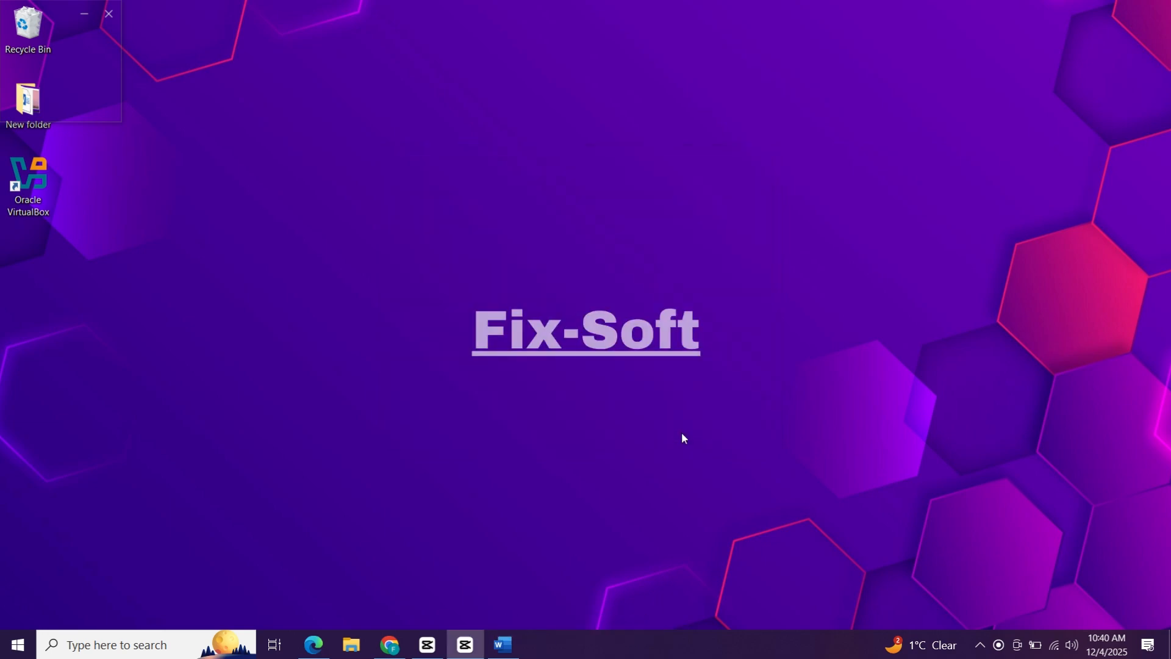
# Search Windows for "ana" and open Anaconda Prompt.
pyautogui.click(156, 650)
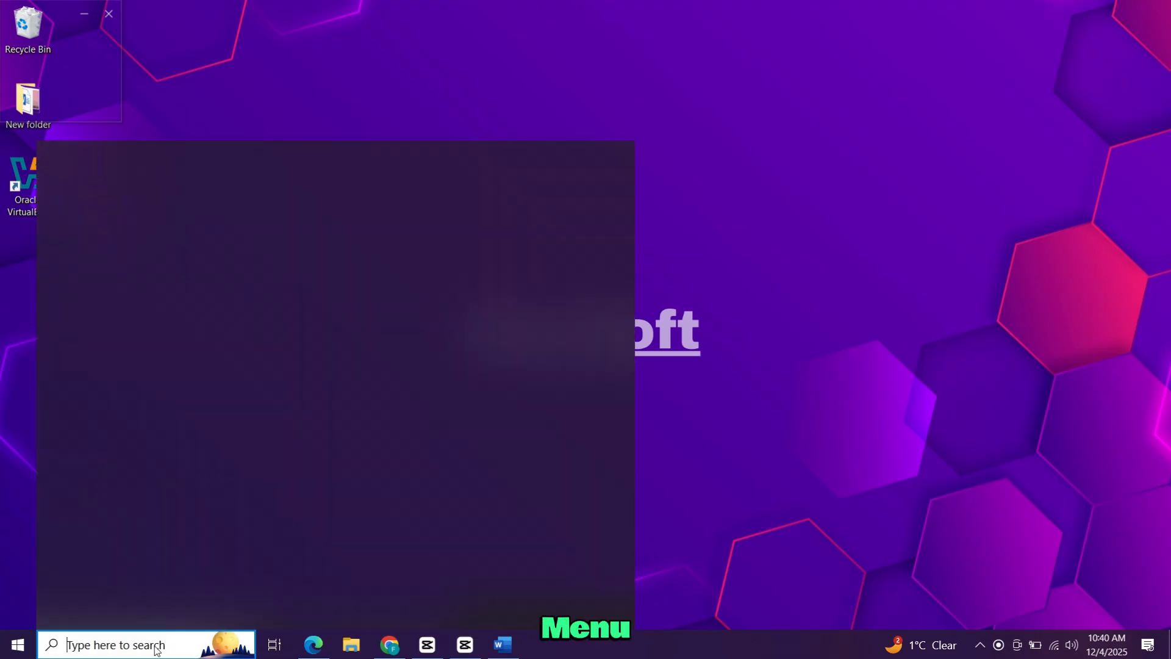
pyautogui.write('ana')
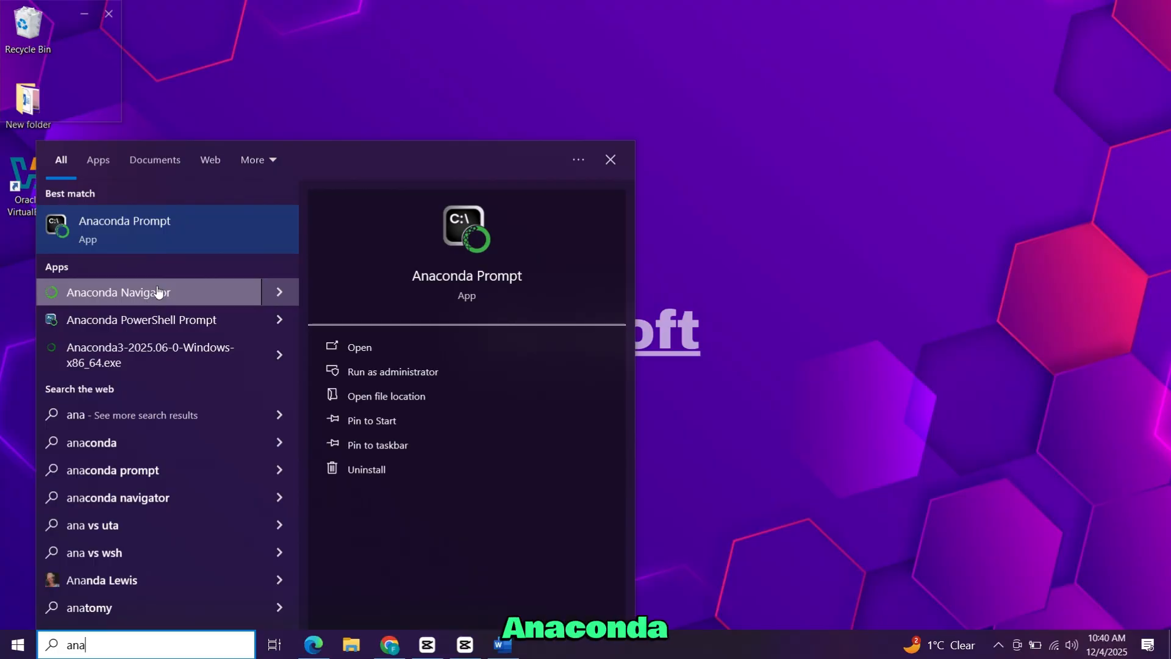
pyautogui.click(394, 342)
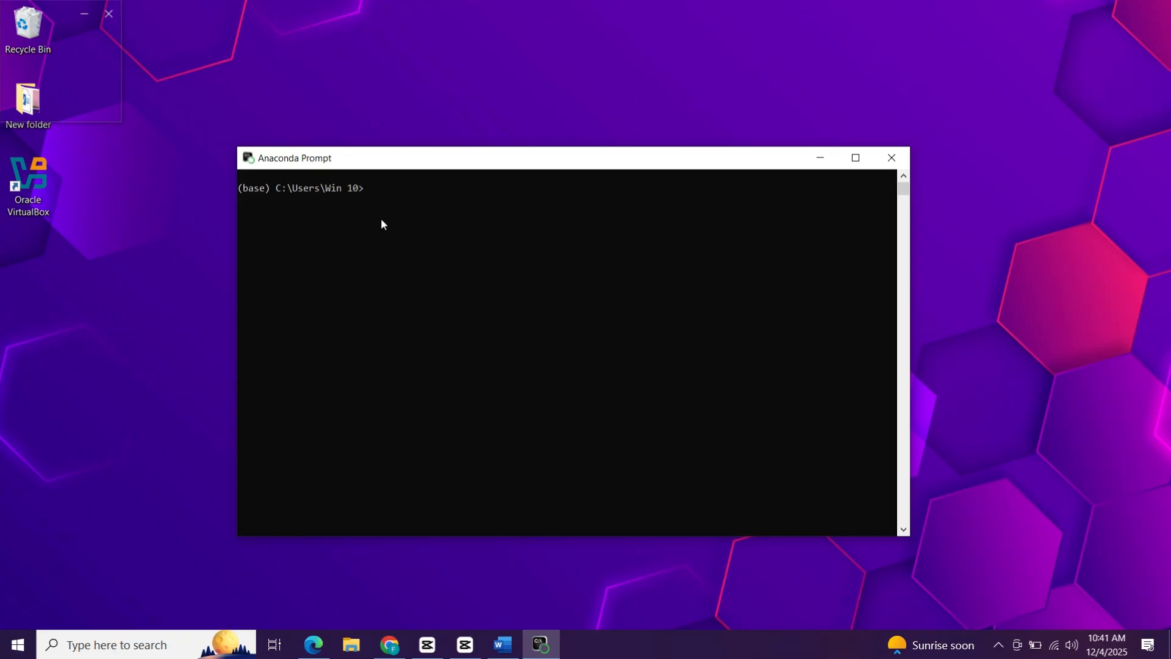
pyautogui.write('ana')
pyautogui.press('BackSpace')
pyautogui.press('BackSpace')
pyautogui.press('BackSpace')
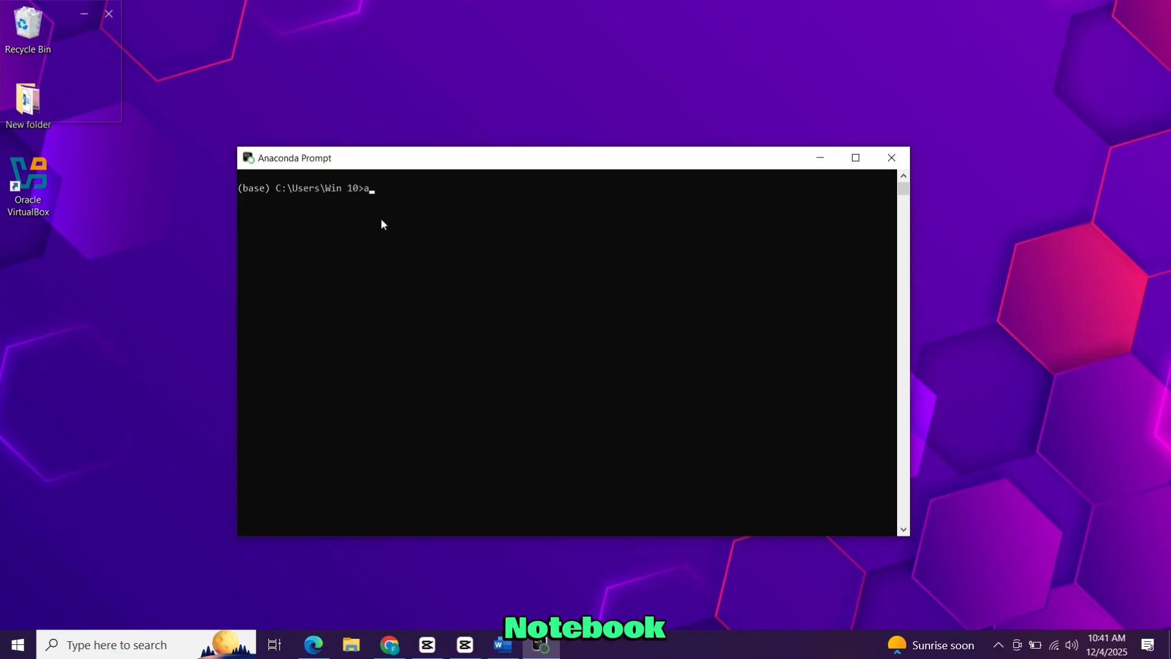
# Run "jupyter notebook" in the prompt and close the two YouTube tabs in the browser that opens.
pyautogui.write('jupyte')
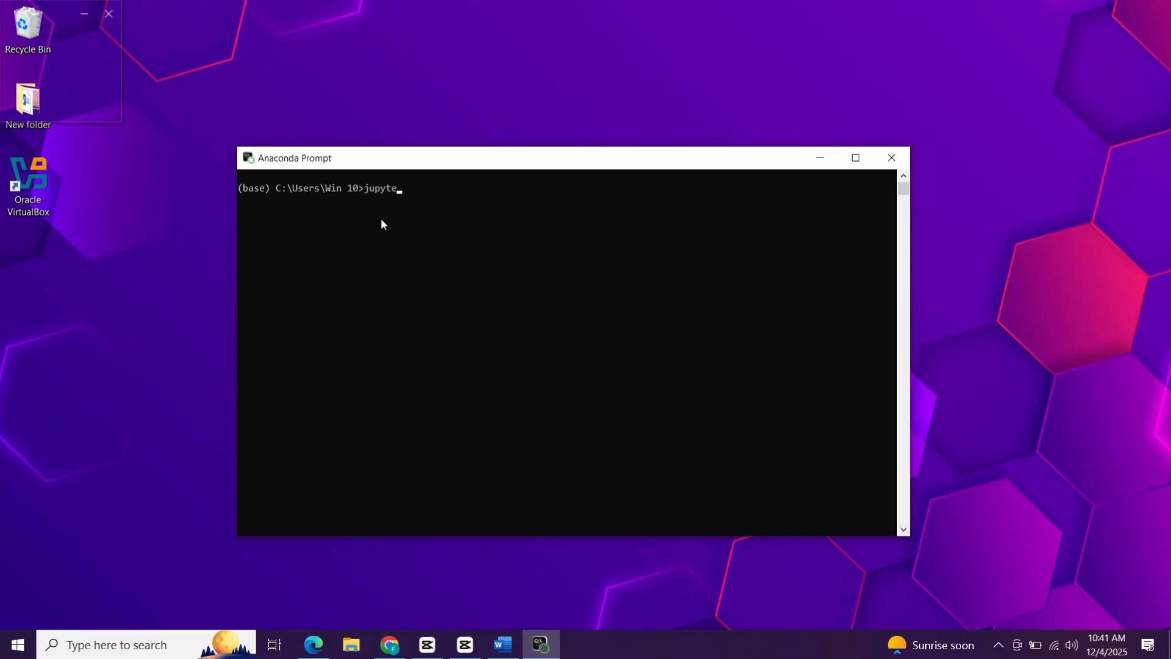
pyautogui.write('r notebook')
pyautogui.press('Return')
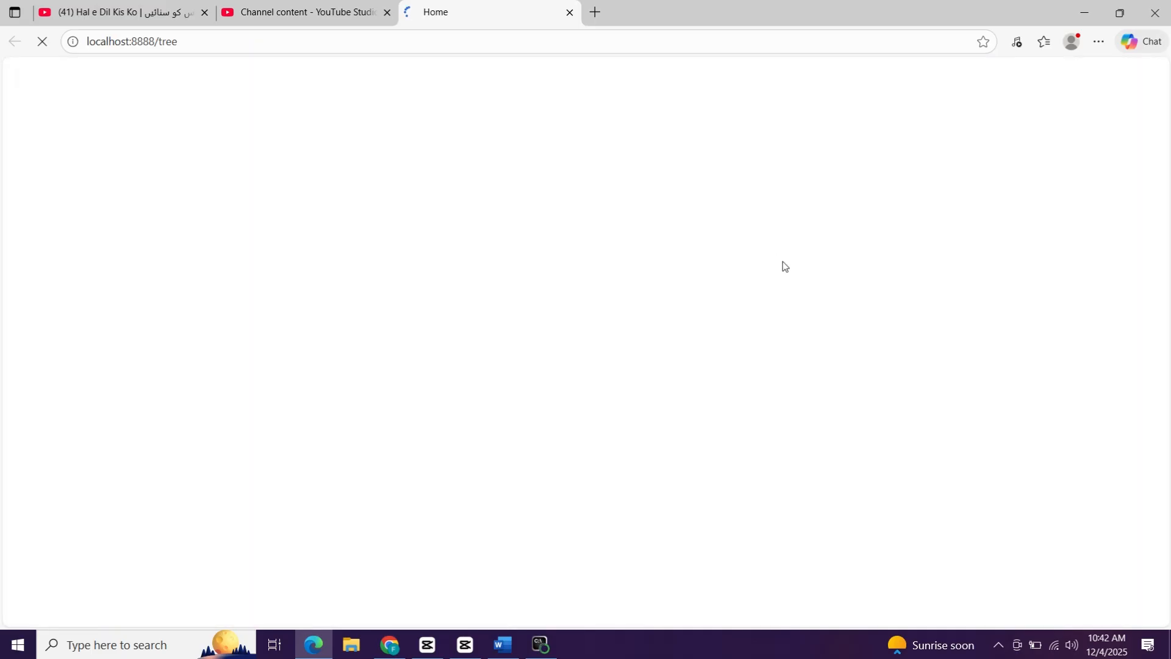
pyautogui.click(205, 13)
pyautogui.click(204, 13)
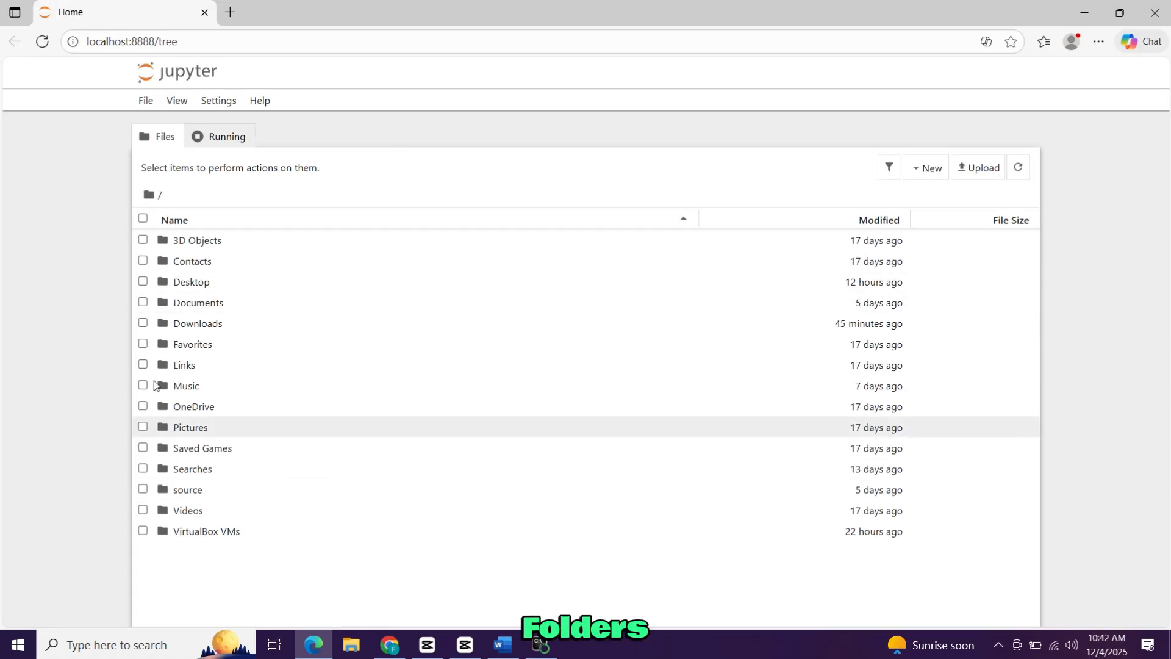
# Create a folder named FixsoftPython inside the Desktop folder.
pyautogui.doubleClick(225, 283)
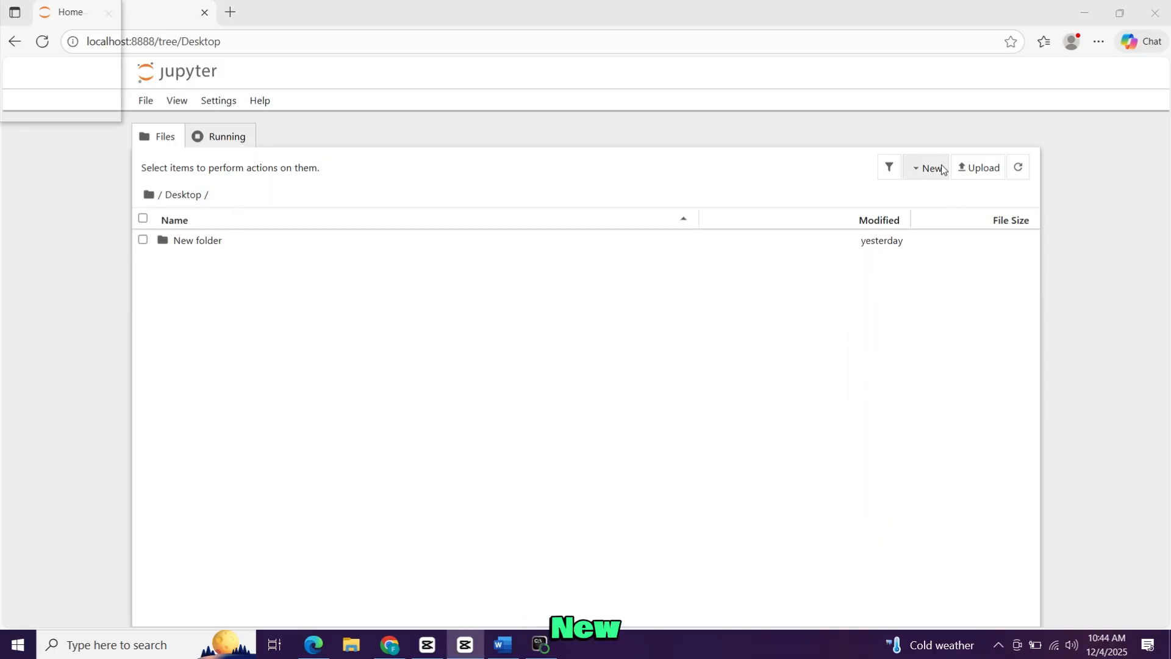
pyautogui.click(927, 167)
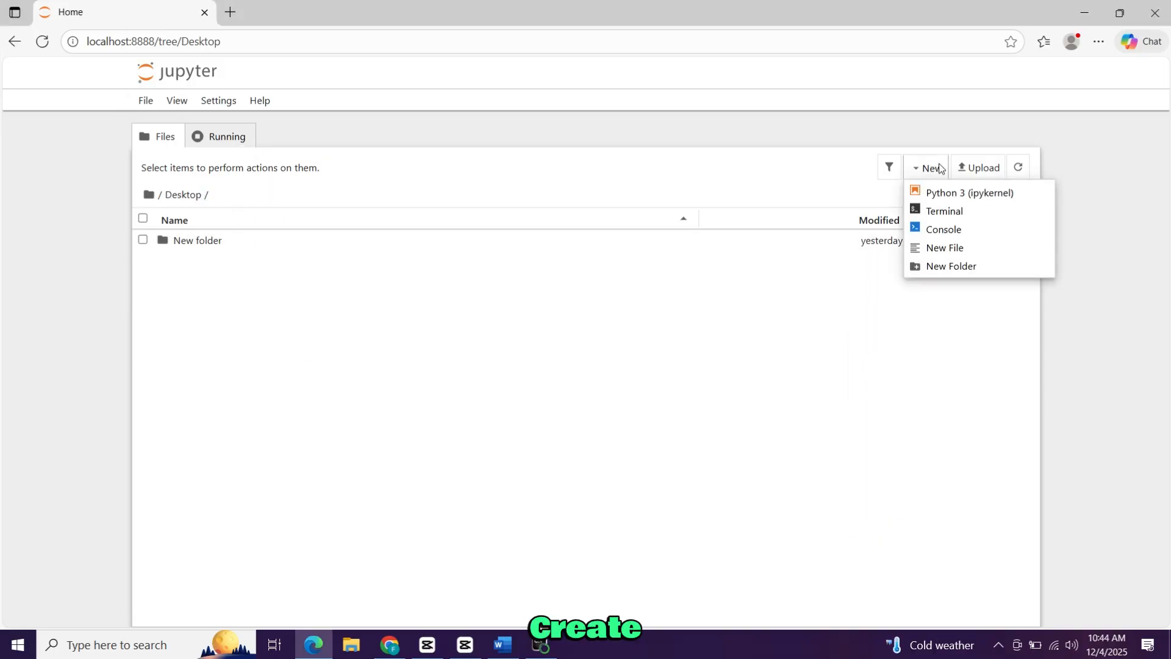
pyautogui.click(948, 266)
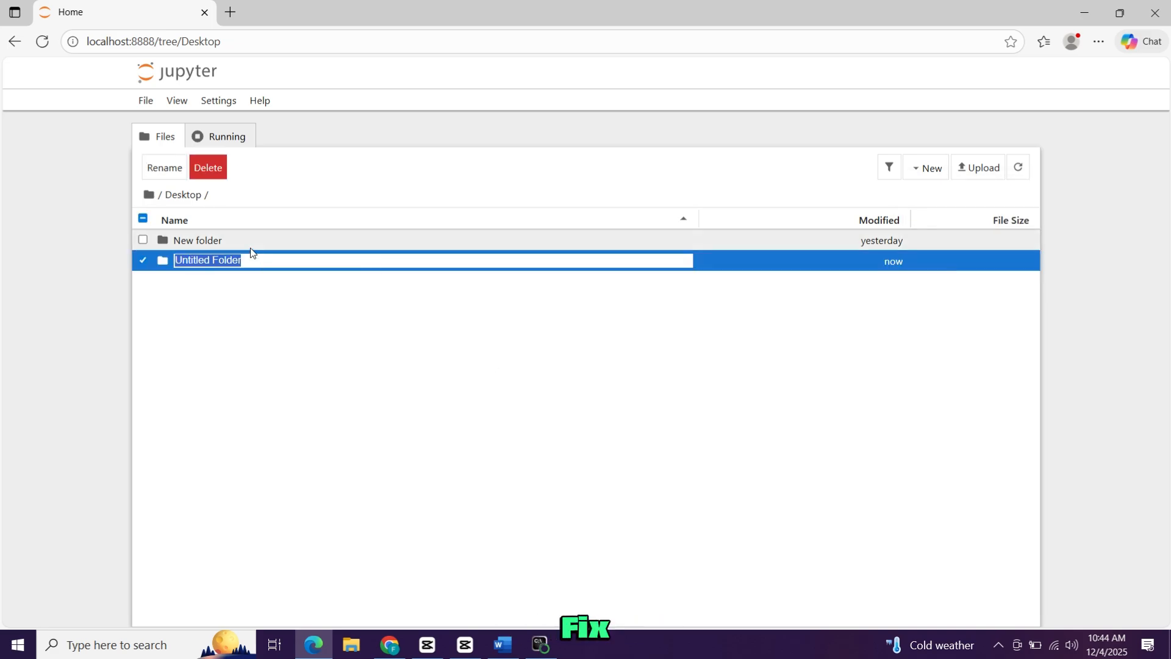
pyautogui.write('FixsoftPytho')
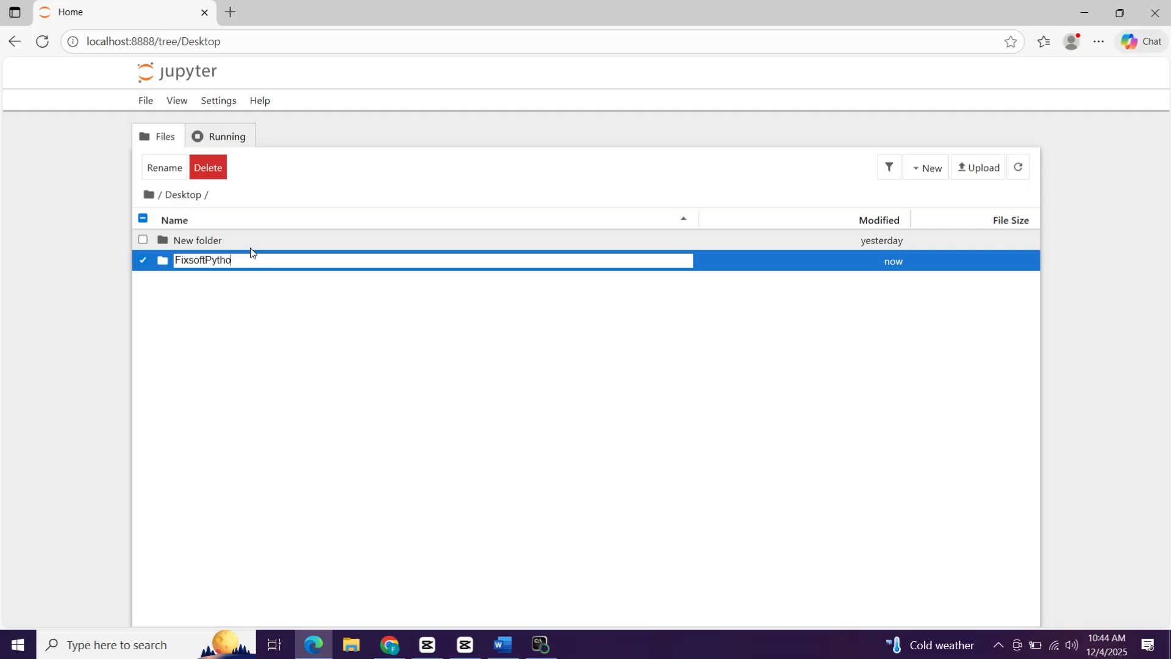
pyautogui.write('n')
pyautogui.press('Return')
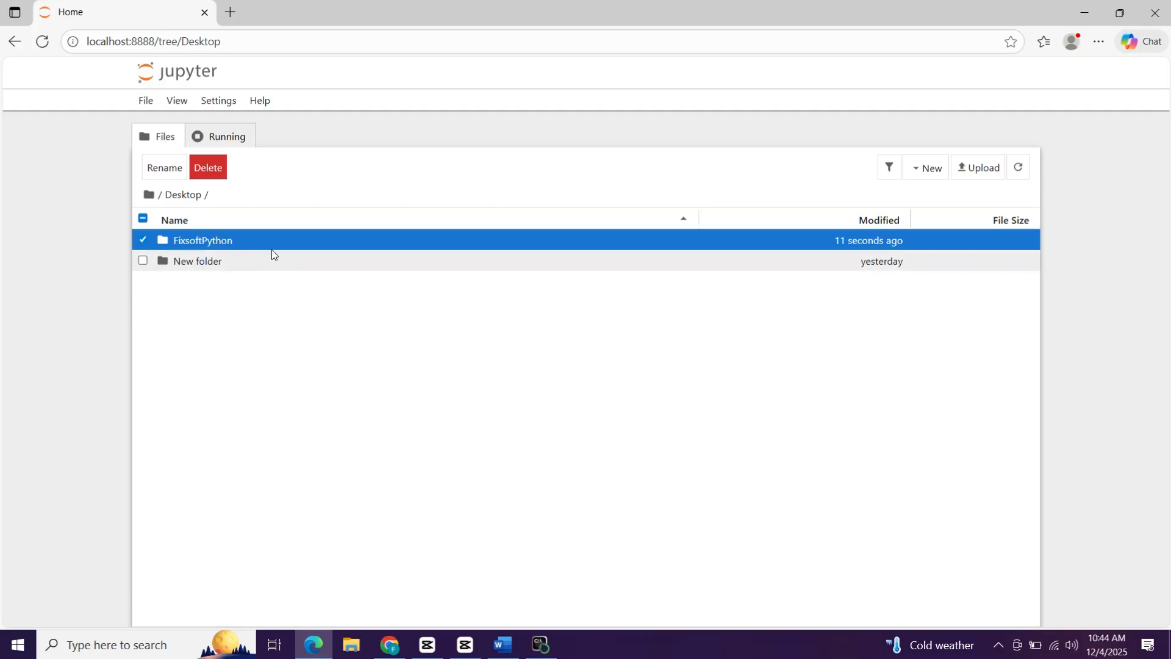
# Create a Python 3 (ipykernel) notebook inside the FixsoftPython folder.
pyautogui.doubleClick(284, 240)
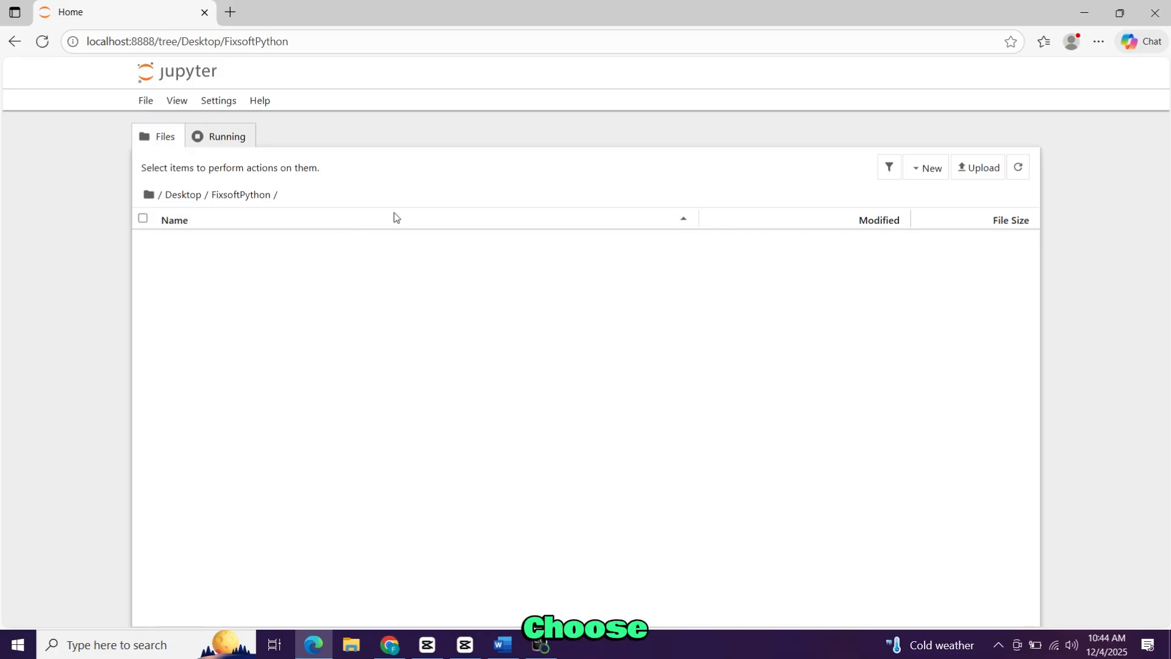
pyautogui.click(941, 169)
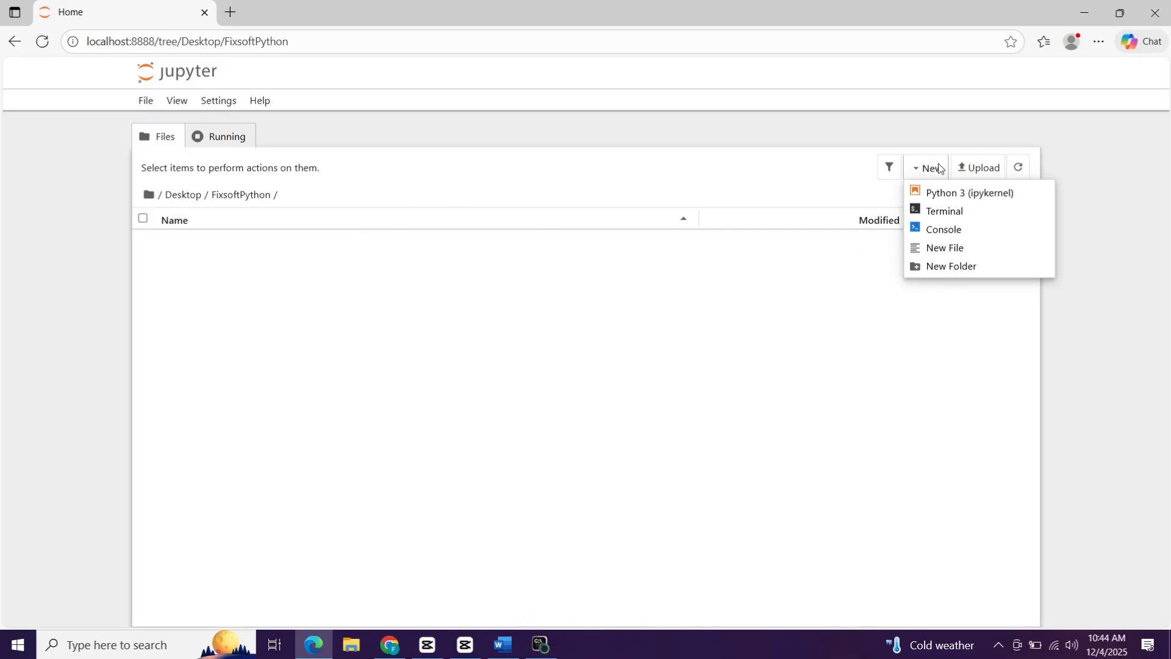
pyautogui.click(949, 194)
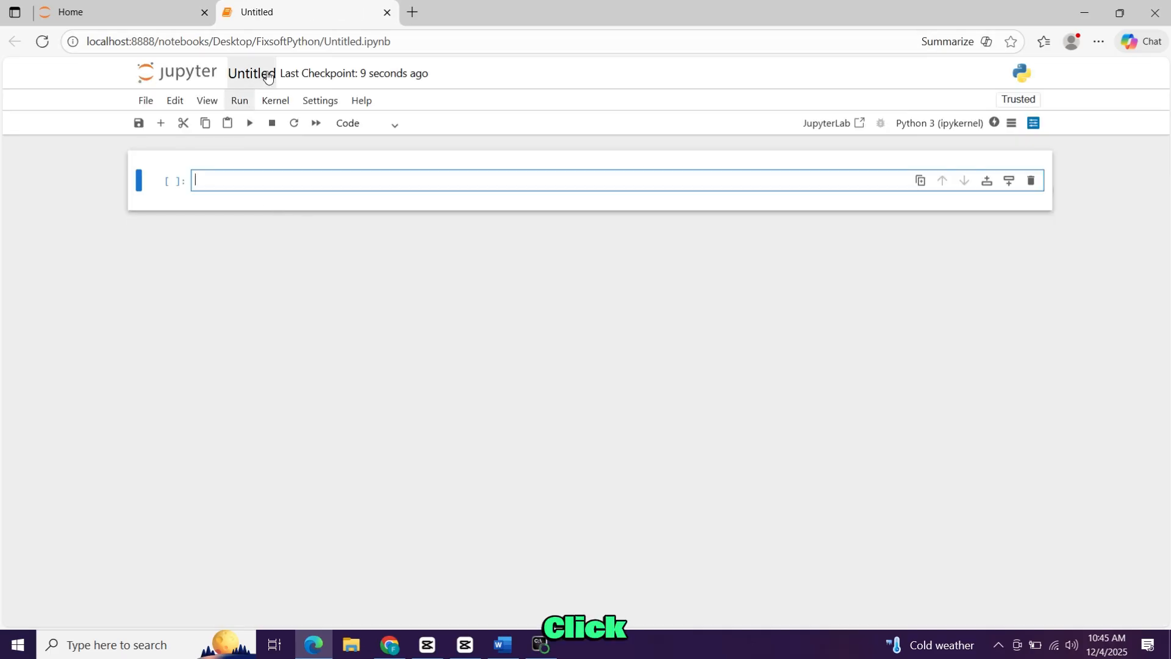
# Rename the untitled notebook as Demo.ipynb.
pyautogui.click(267, 73)
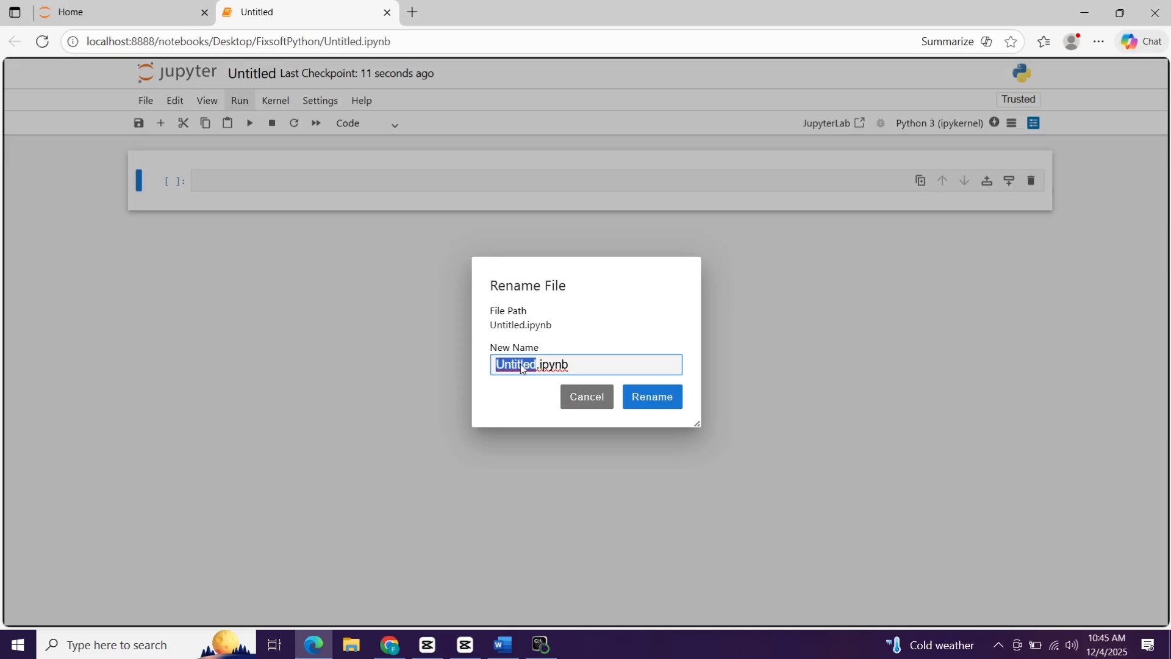
pyautogui.write('Deomp')
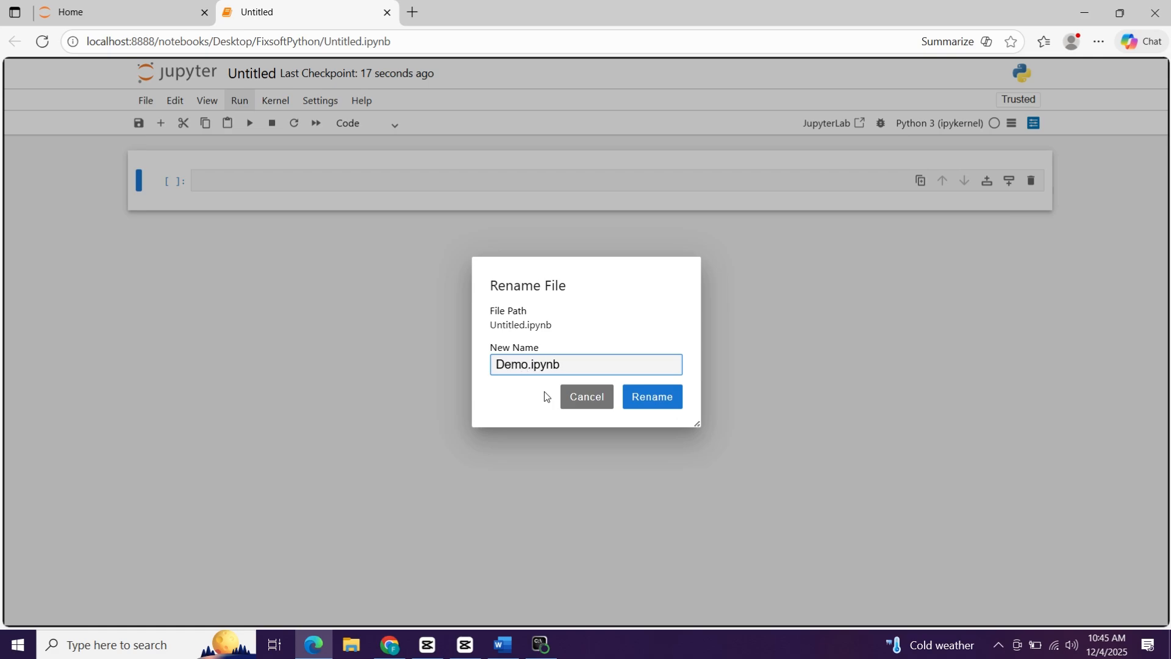
pyautogui.click(660, 408)
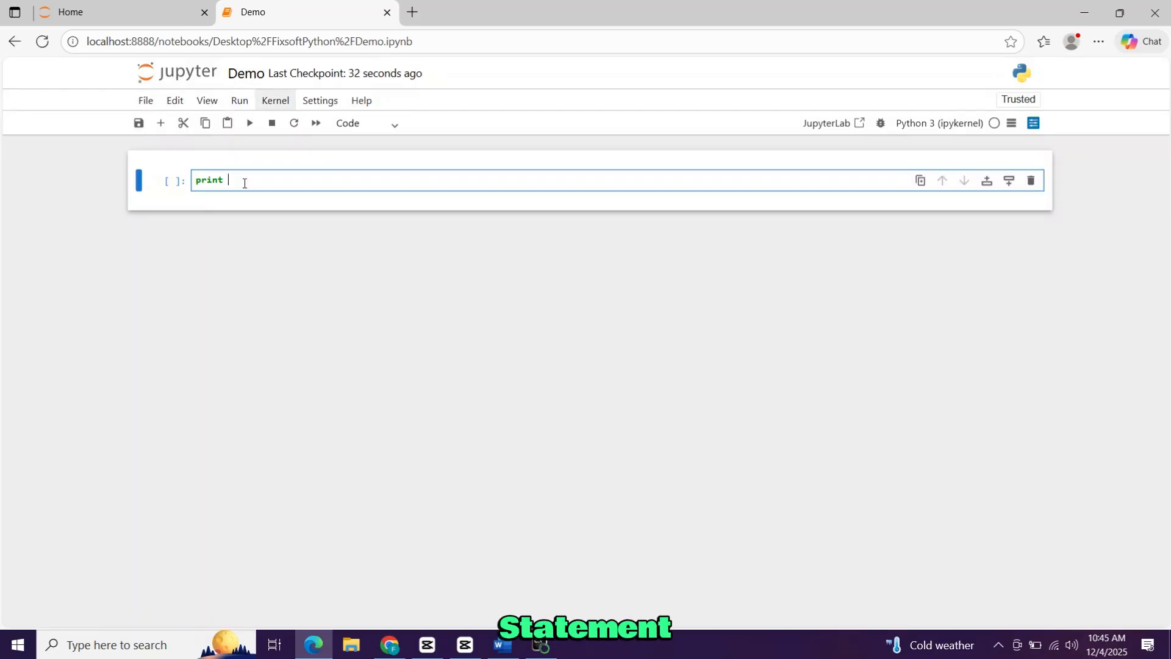
# Complete the first cell as print ("Like &Subscribe"), run it, and restore the browser down to a smaller window.
pyautogui.write('(')
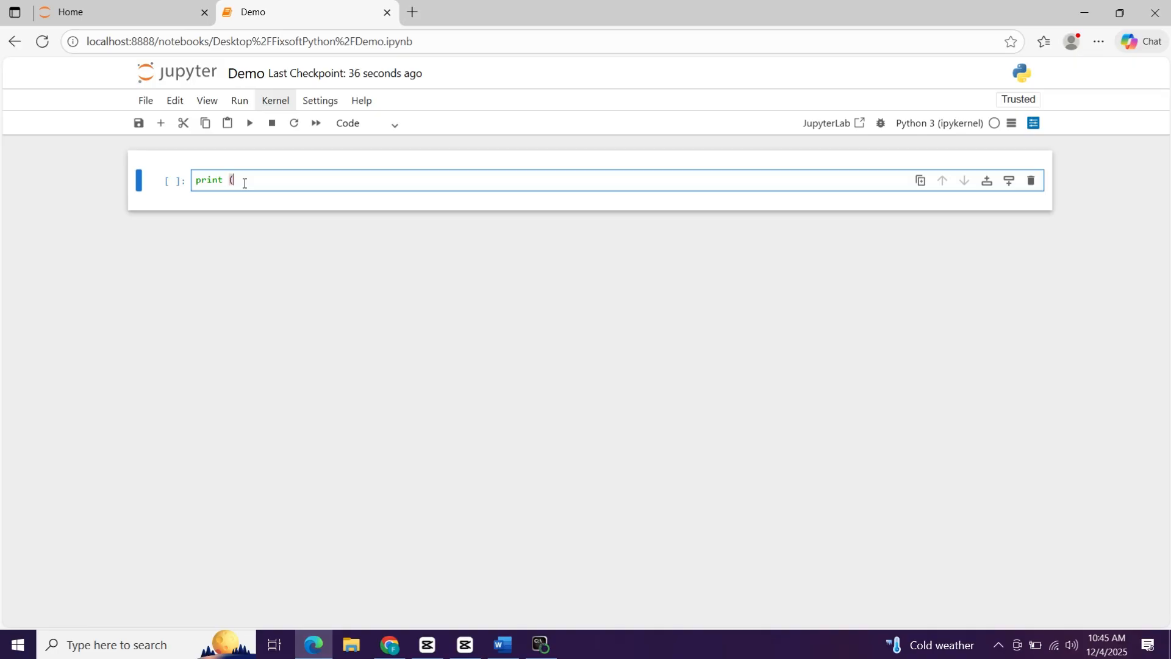
pyautogui.write('"Like &Subscribe")')
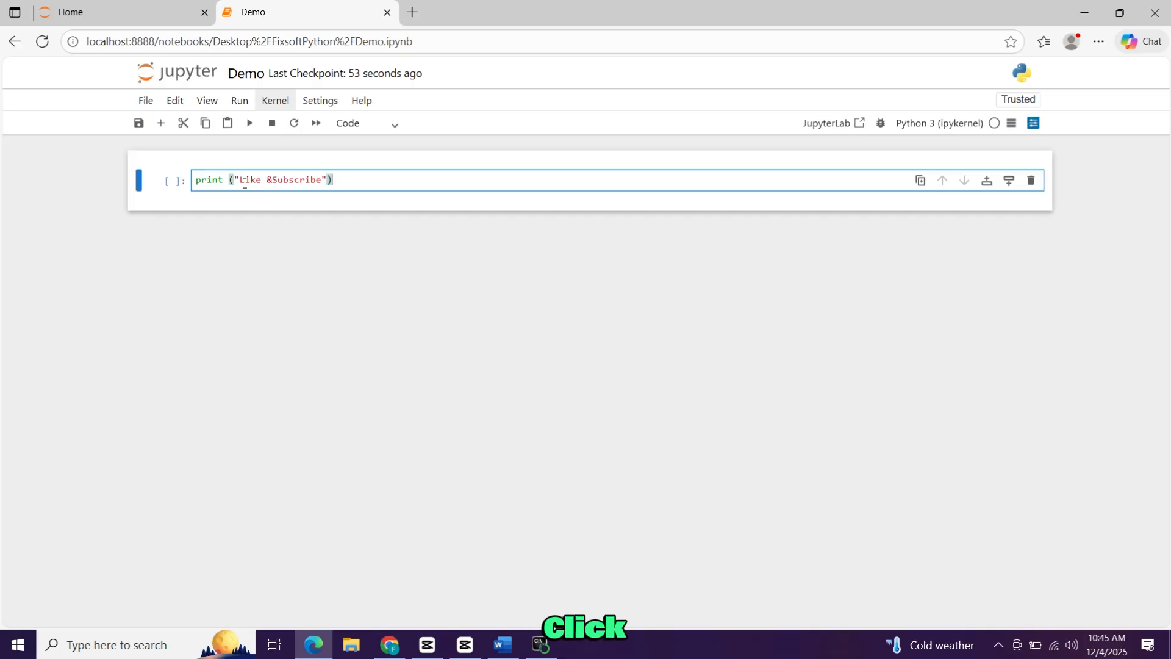
pyautogui.hotkey('ctrl', 'Return')
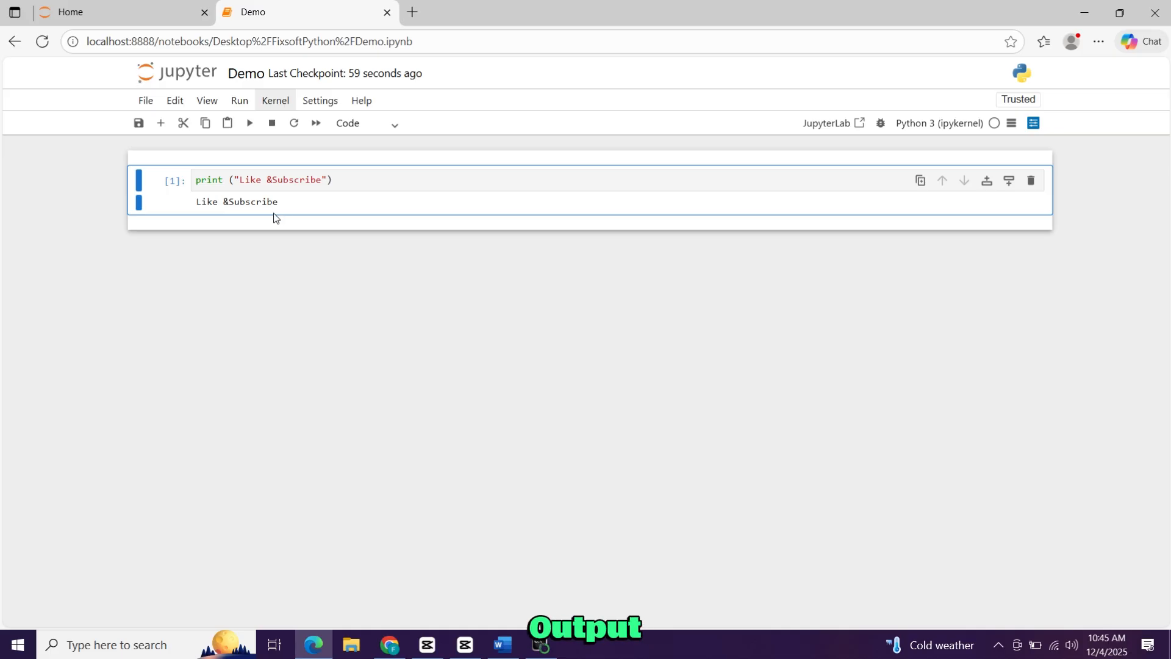
pyautogui.click(1119, 12)
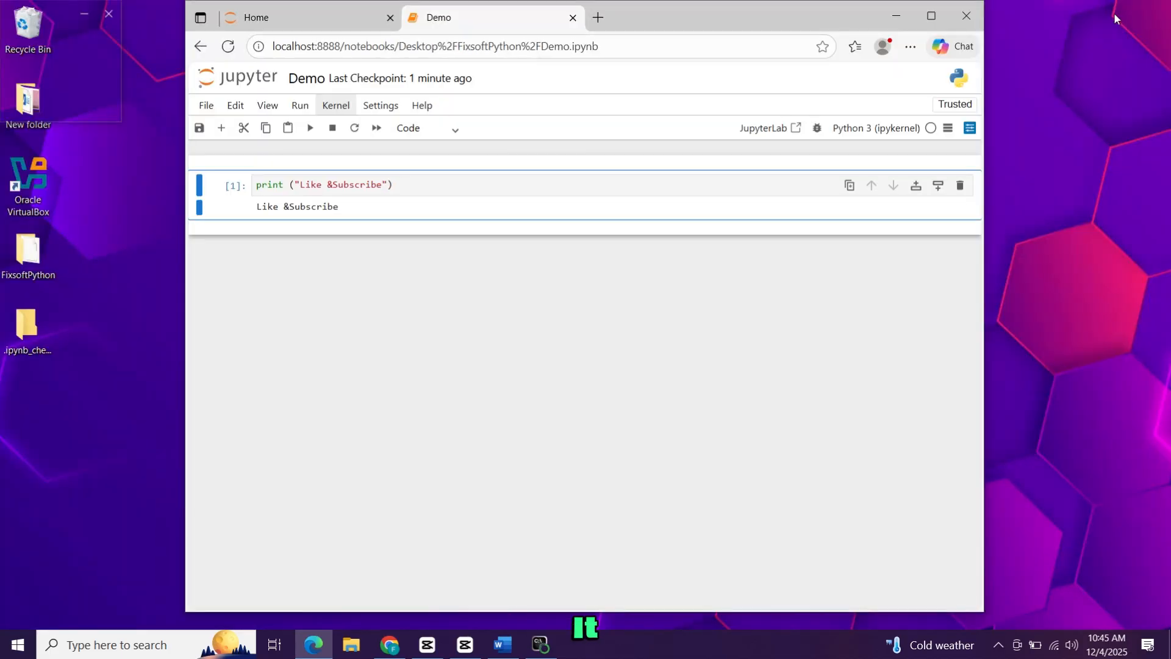